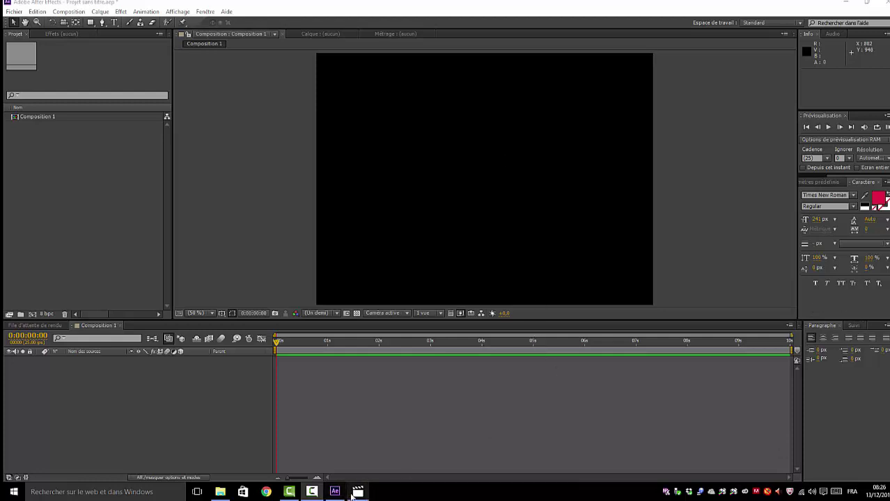
- Replay the action2 stick-figure walk in Films et TV, then close the player
mouse_move(358, 492)
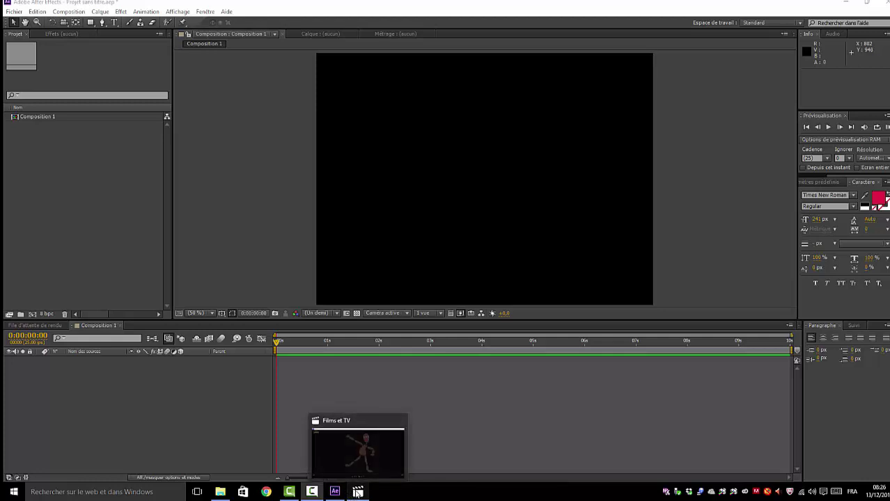
left_click(358, 453)
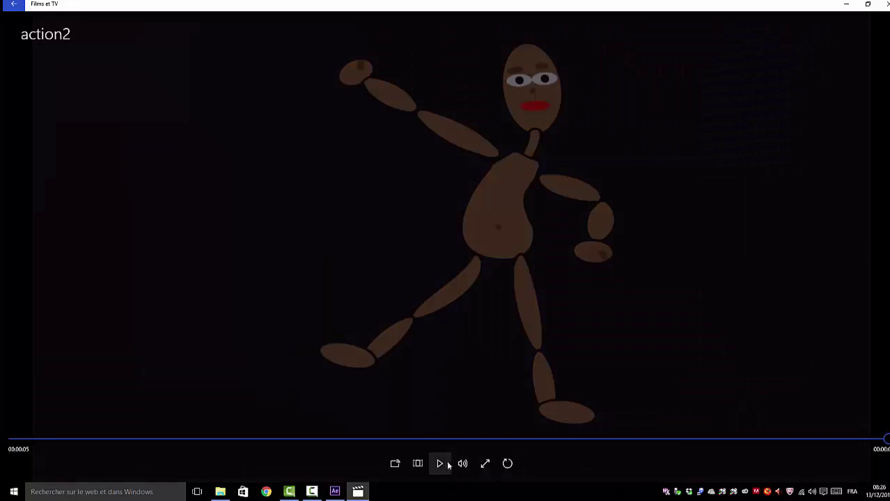
left_click(441, 467)
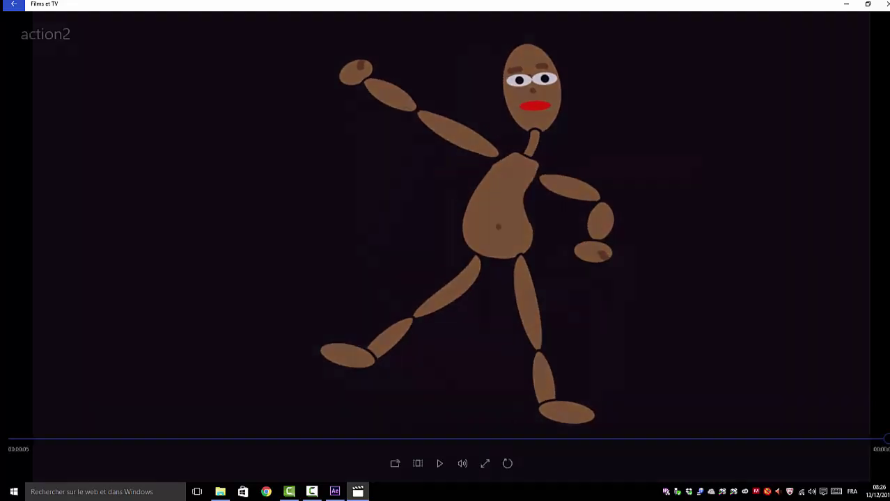
left_click(886, 4)
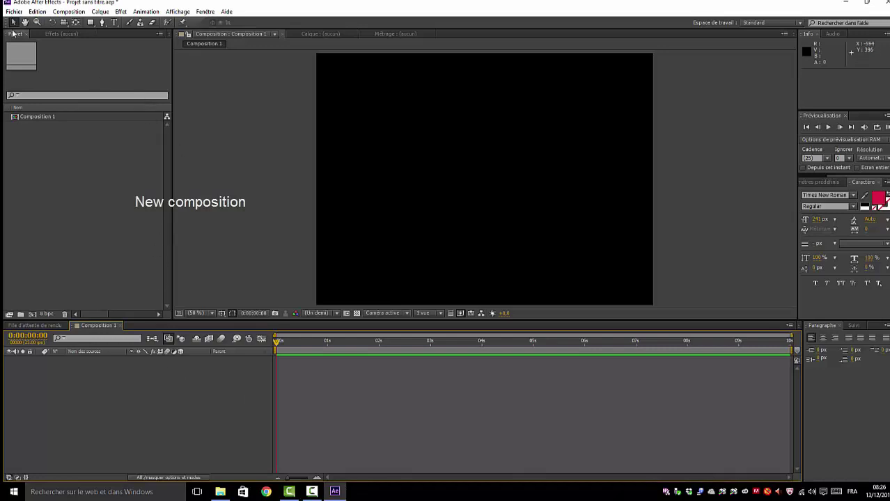
- Drag Pantin.psd from USB DISK (E:) in File Explorer into the After Effects Project panel
left_click(219, 491)
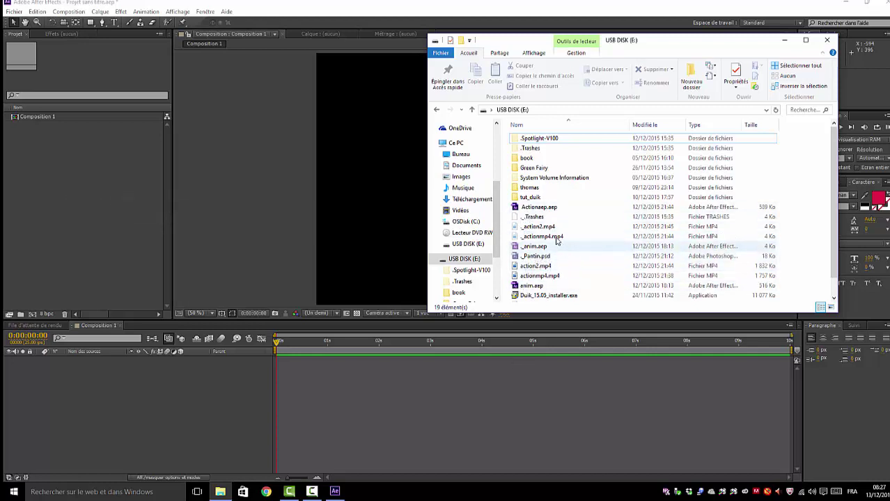
scroll(578, 282, "down", 1)
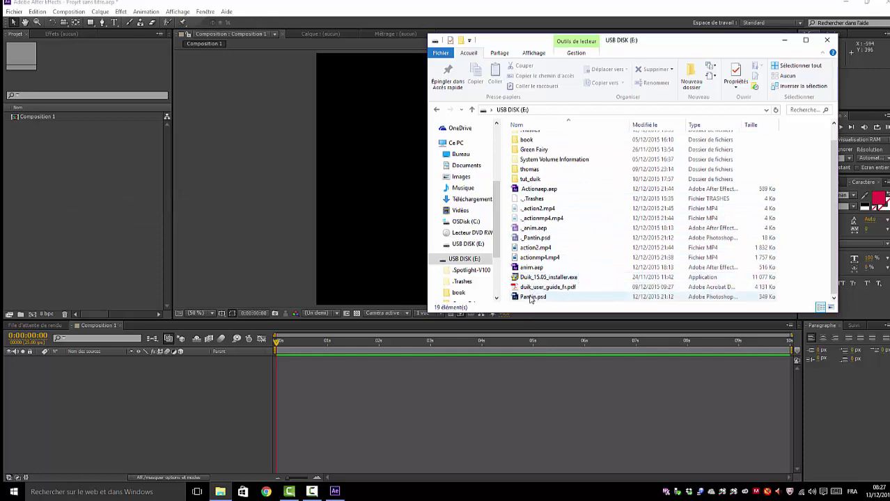
left_click_drag(531, 298, 109, 227)
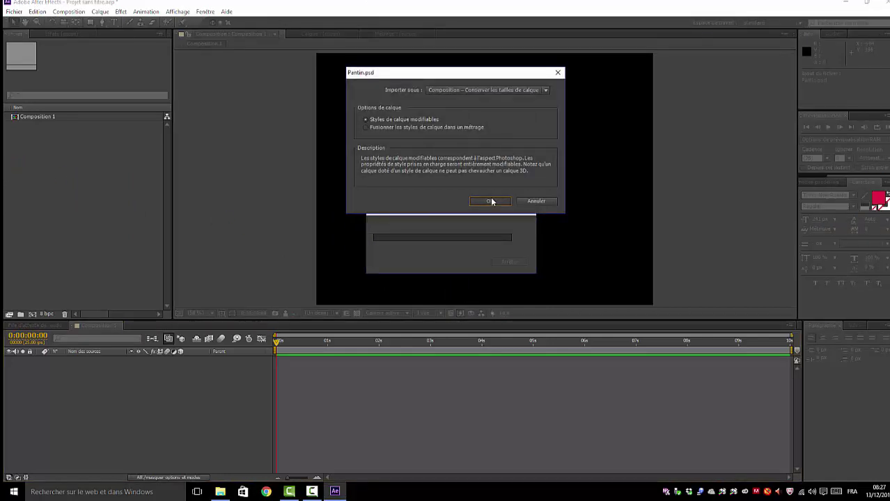
- Import Pantin.psd as a composition, place Ellipse 2 copie in Composition 1, and stretch it to 130% width
left_click(488, 201)
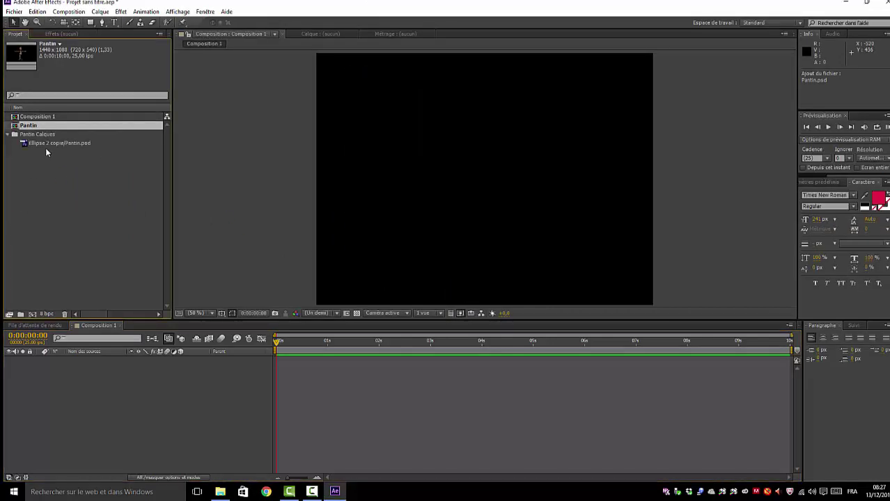
left_click_drag(47, 143, 80, 384)
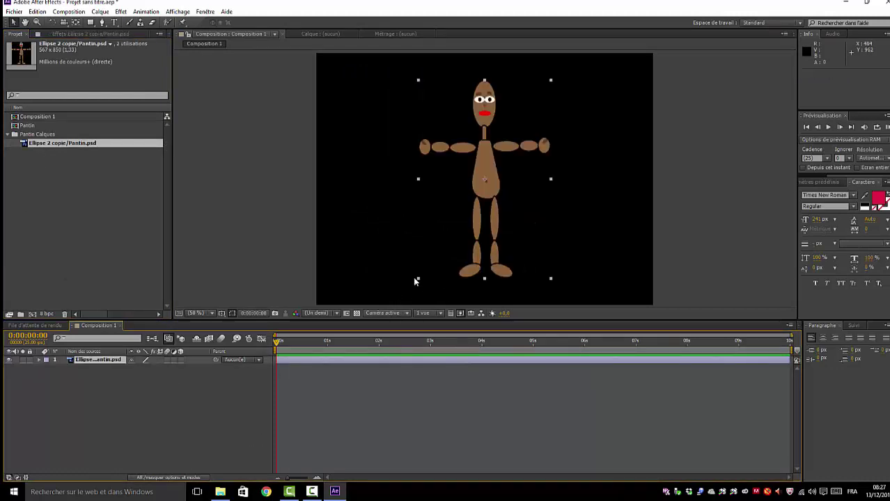
left_click_drag(418, 278, 398, 278)
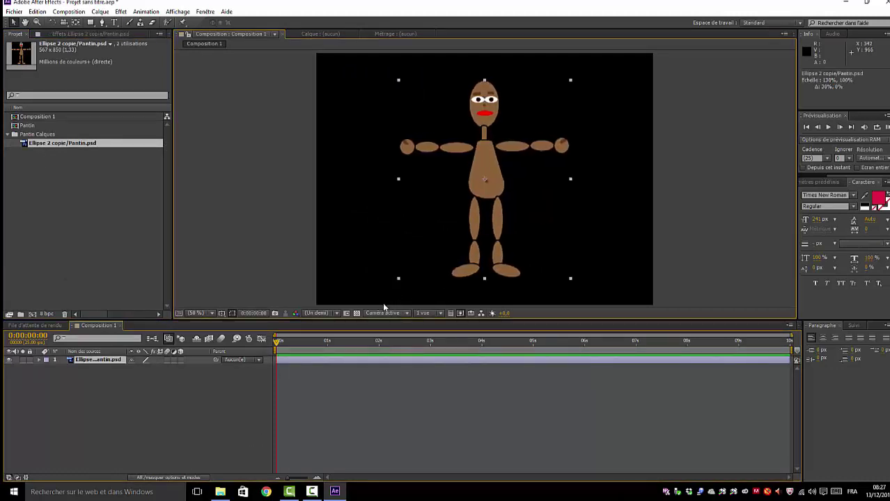
left_click(427, 409)
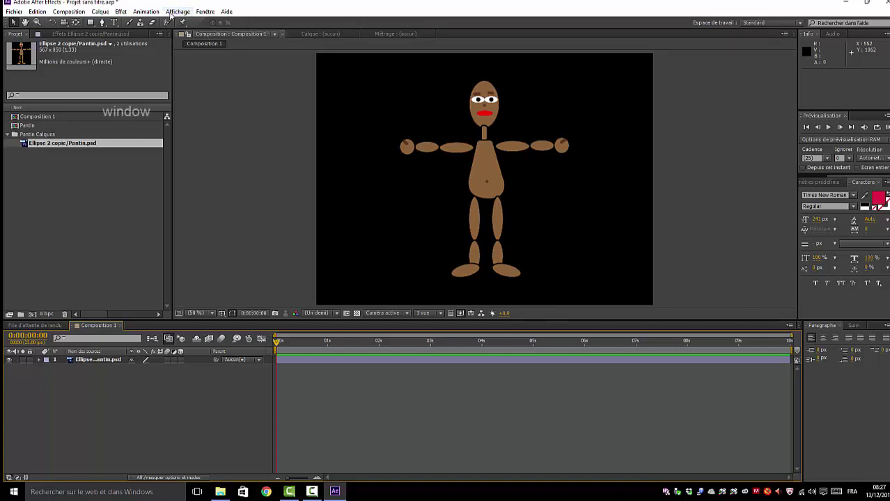
- Launch the Duik.jsx script from the Fenêtre menu's scripts list
left_click(204, 12)
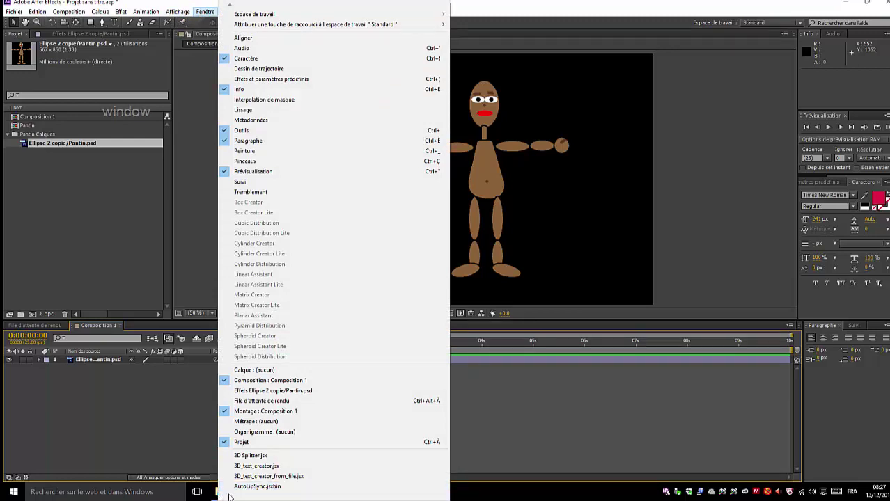
scroll(233, 498, "down", 1)
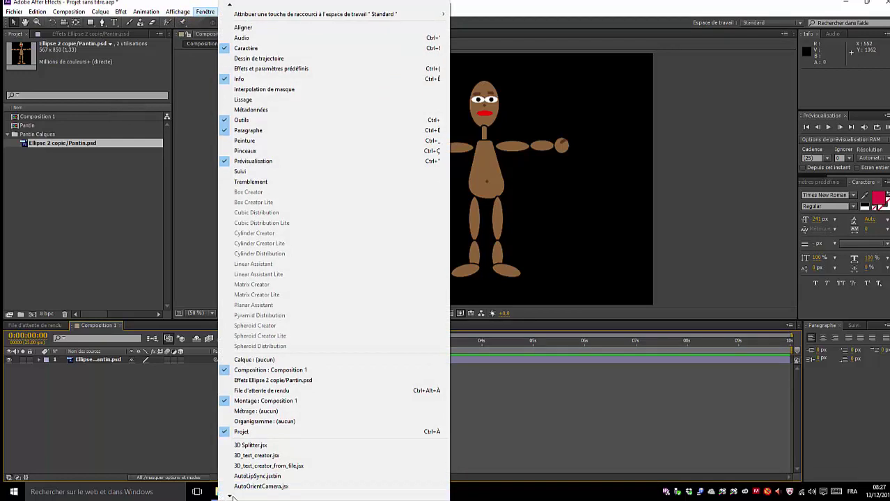
scroll(230, 497, "down", 1)
scroll(230, 497, "down", 1)
scroll(230, 497, "down", 2)
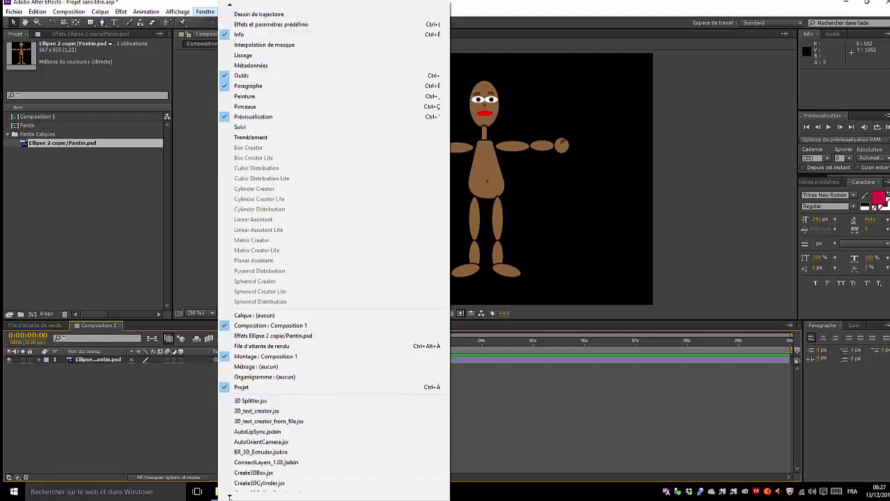
scroll(230, 497, "down", 2)
scroll(229, 497, "down", 5)
scroll(230, 497, "down", 6)
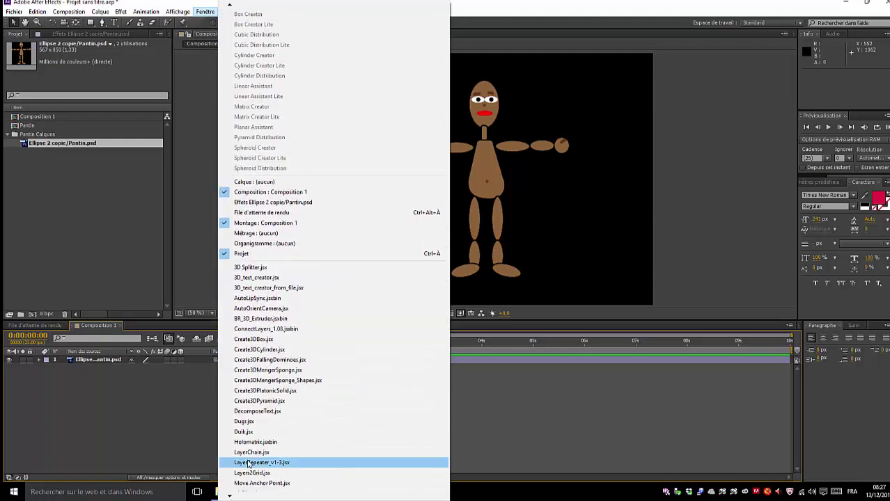
left_click(243, 433)
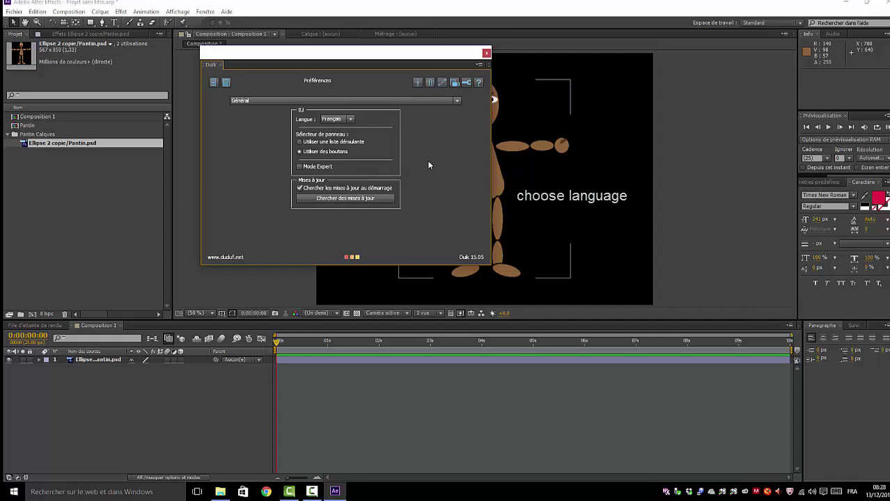
- Keep Duik's language on Français, show its Setup tools, and move the panel to the upper left
left_click(351, 119)
left_click(350, 119)
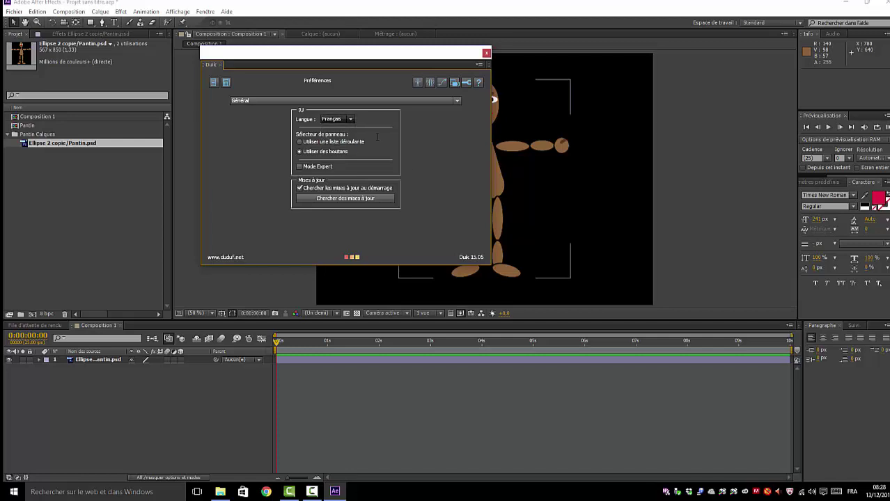
left_click(418, 83)
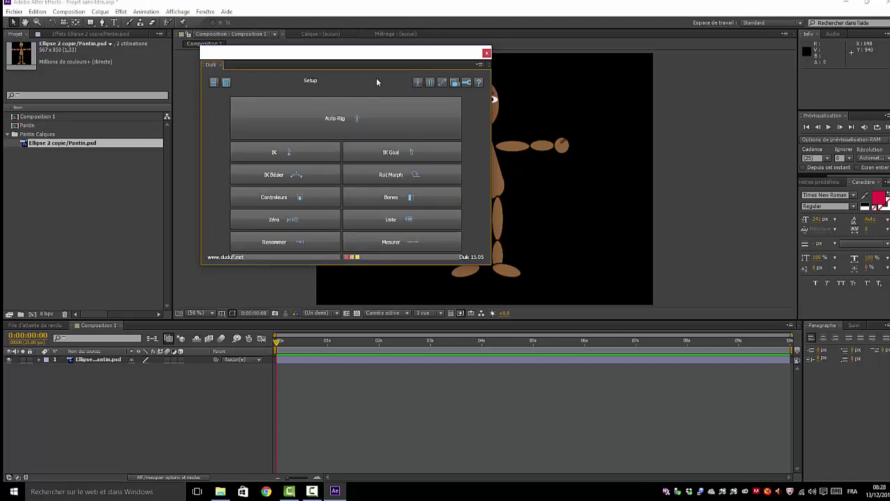
left_click_drag(377, 54, 189, 82)
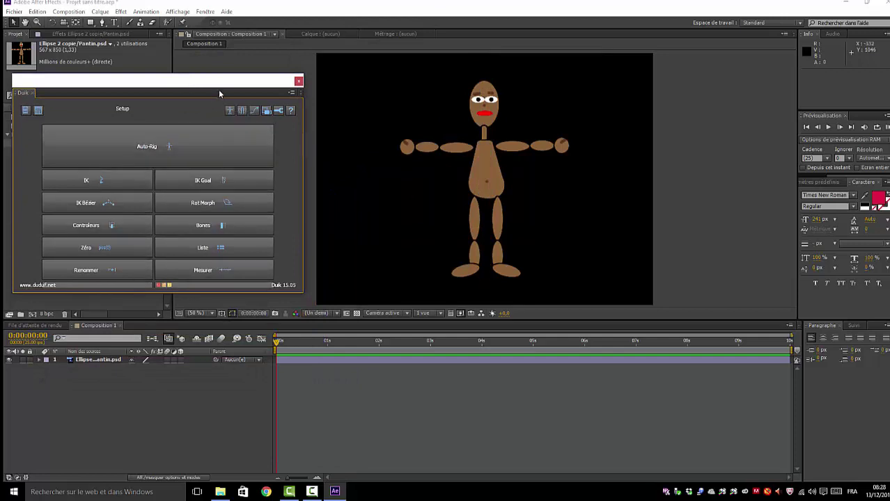
mouse_move(218, 86)
left_mouse_down()
mouse_move(519, 120)
mouse_move(213, 111)
left_mouse_up()
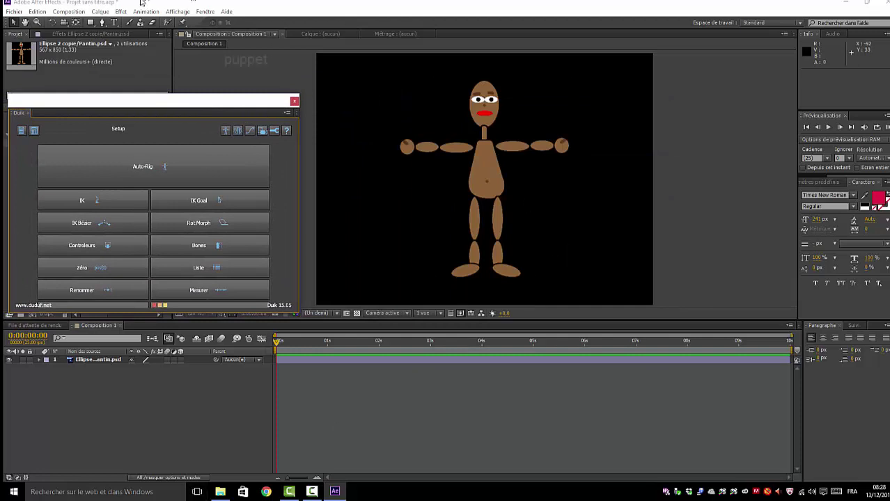
- Pin the puppet's head and create a Duik bone for Coin Marionnette 1
left_click(186, 23)
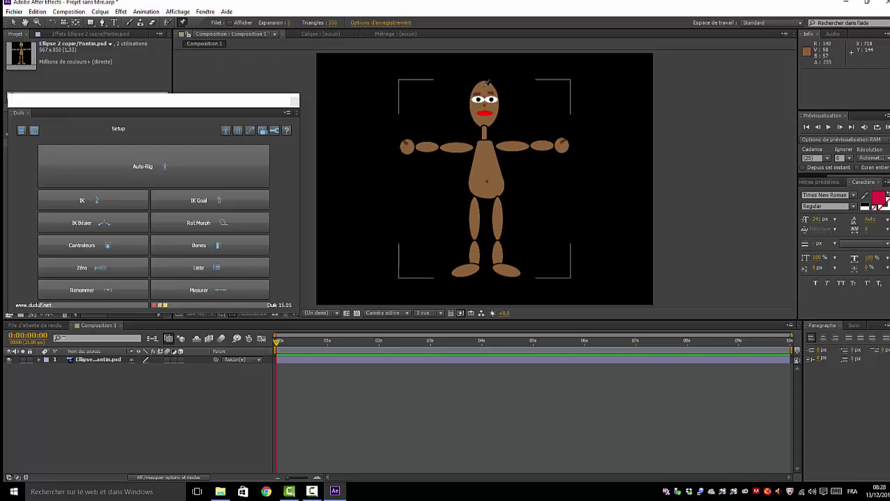
left_click(485, 86)
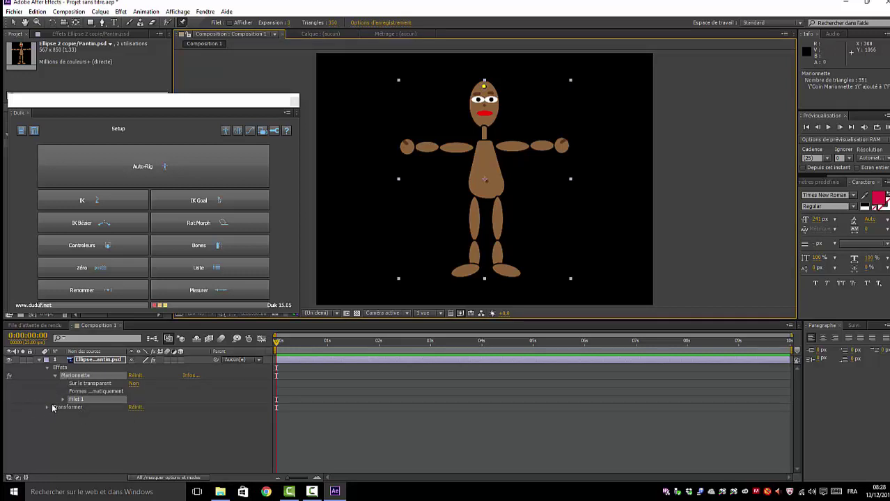
left_click(63, 400)
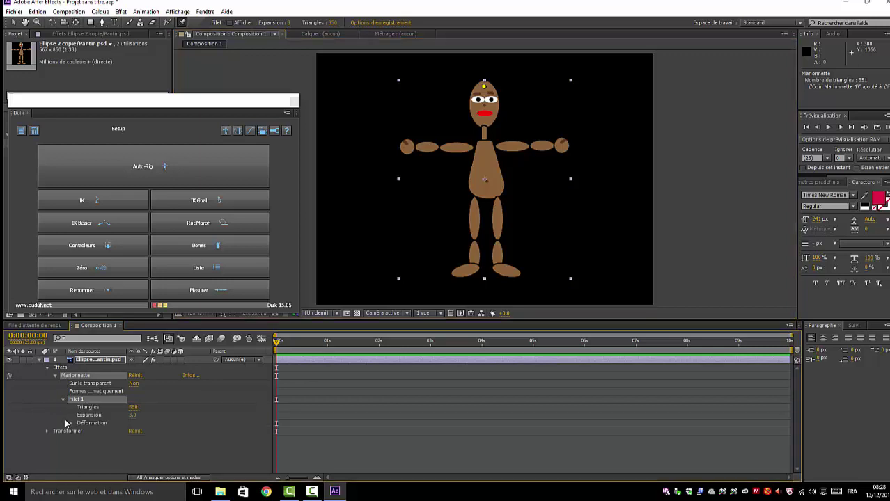
left_click(72, 423)
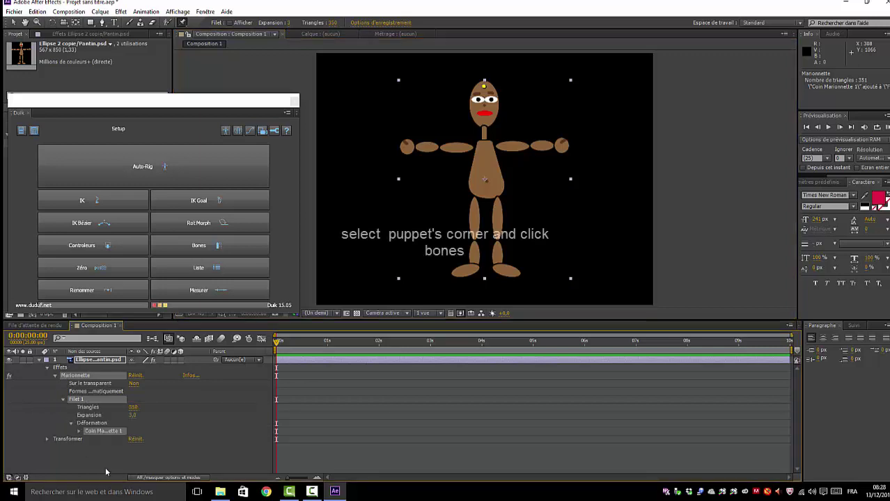
left_click(102, 432)
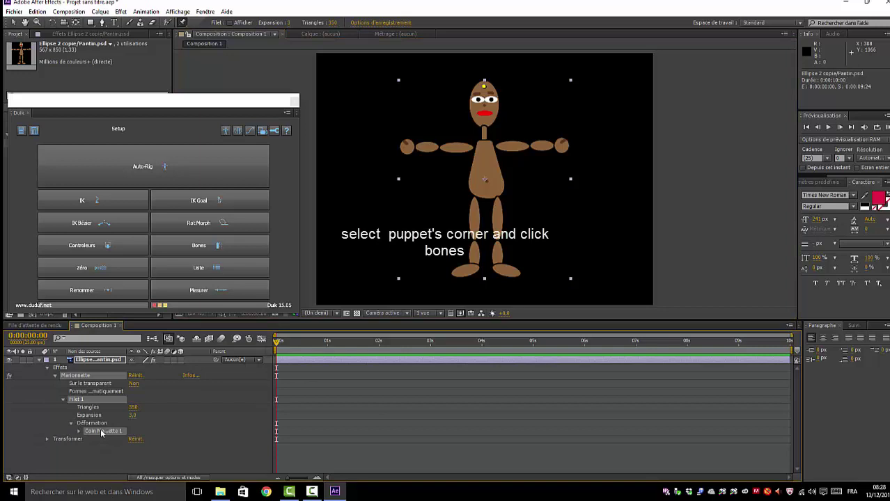
left_click(199, 246)
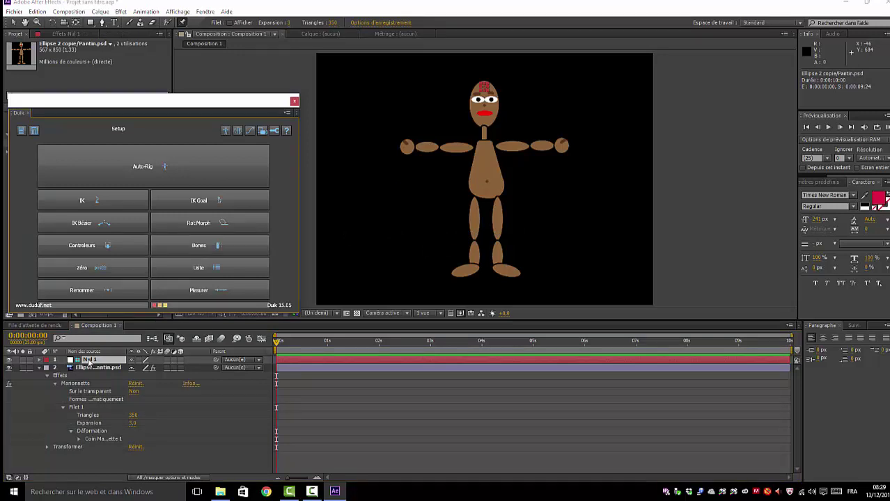
- Rename the Nul 1 bone layer to Tete
right_click(95, 360)
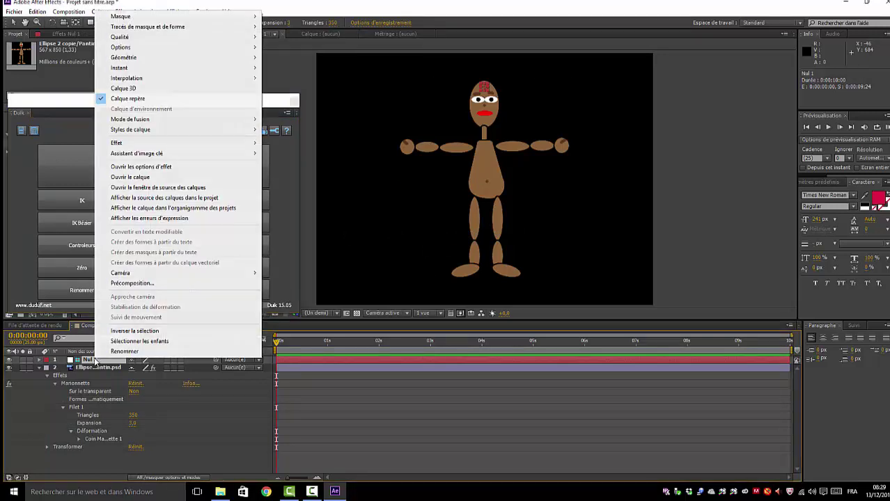
left_click(126, 351)
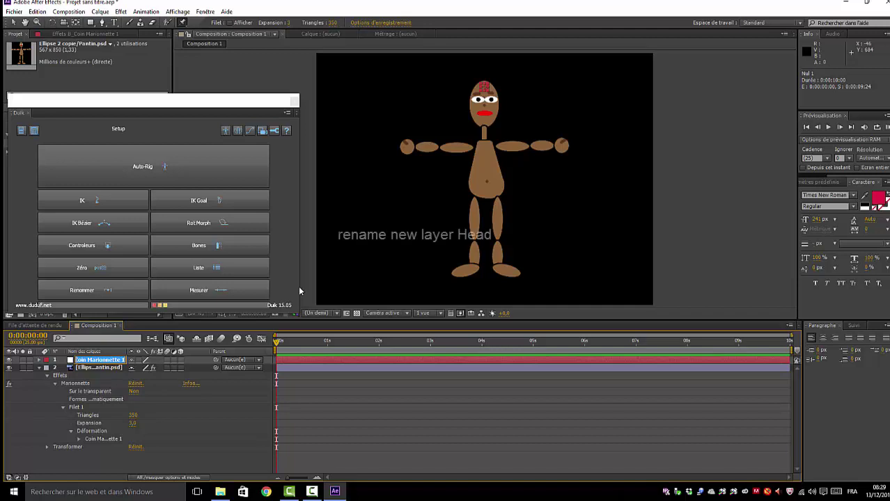
type("He")
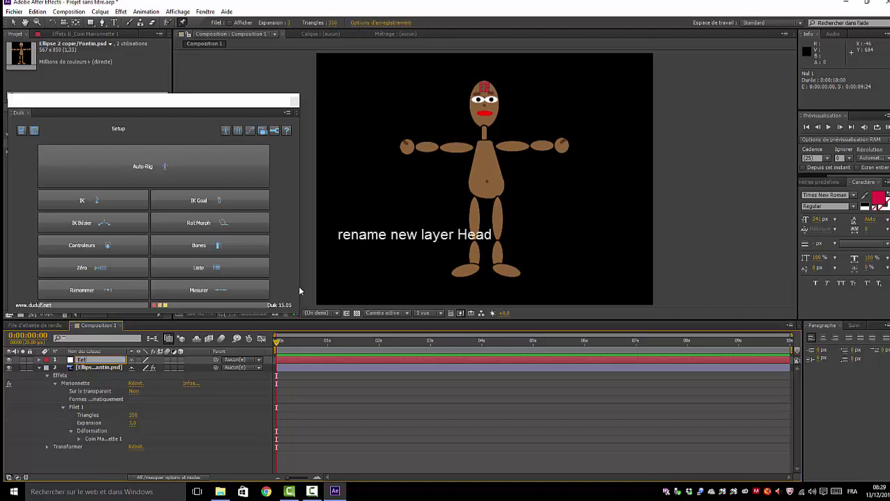
key("Return")
left_click(97, 368)
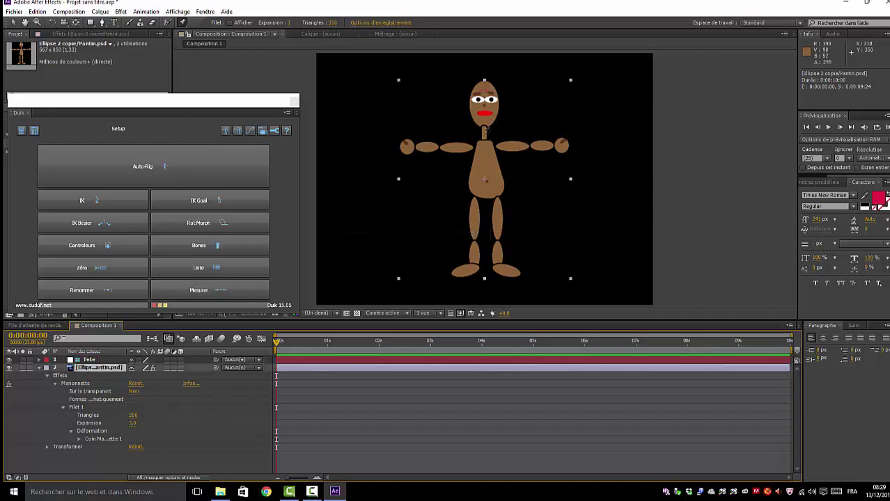
- Add a puppet pin on the neck and create a Duik bone for Coin Marionnette 2
left_click(487, 130)
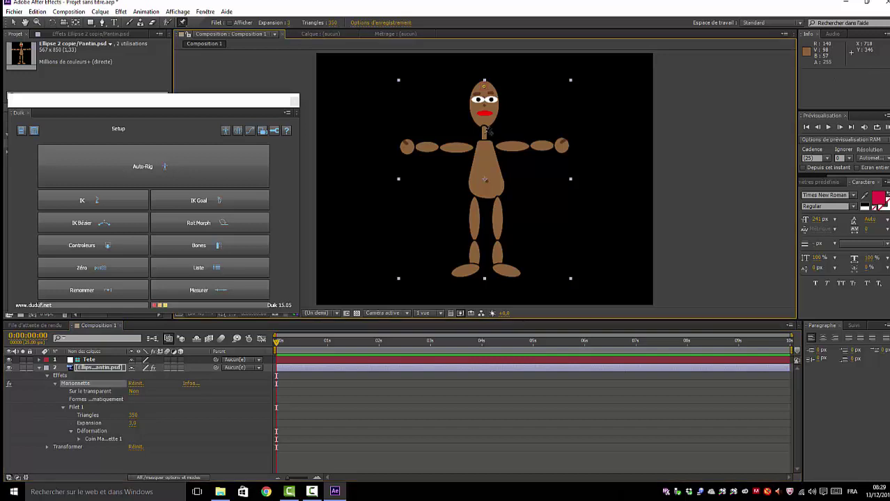
left_click(485, 131)
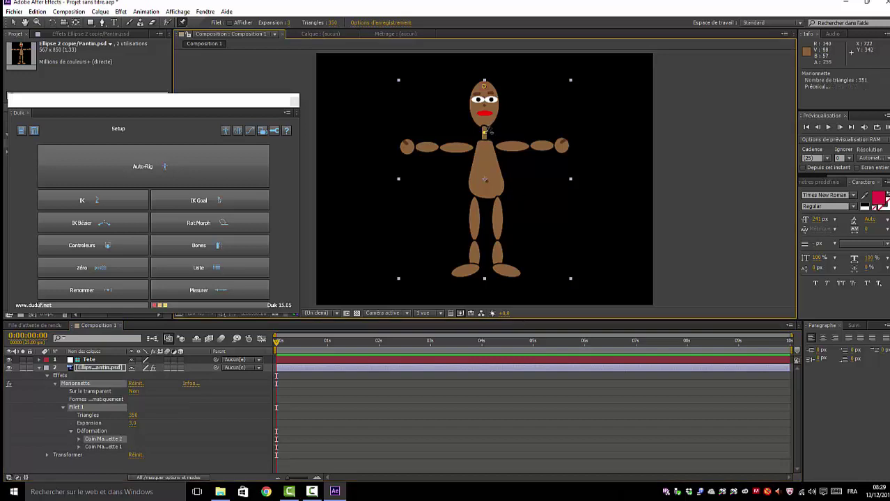
left_click(104, 448)
left_click(103, 439)
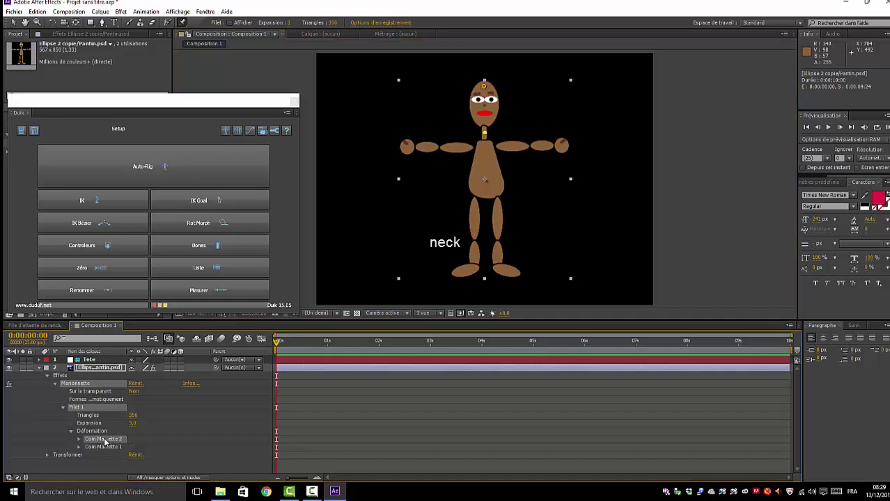
left_click(200, 247)
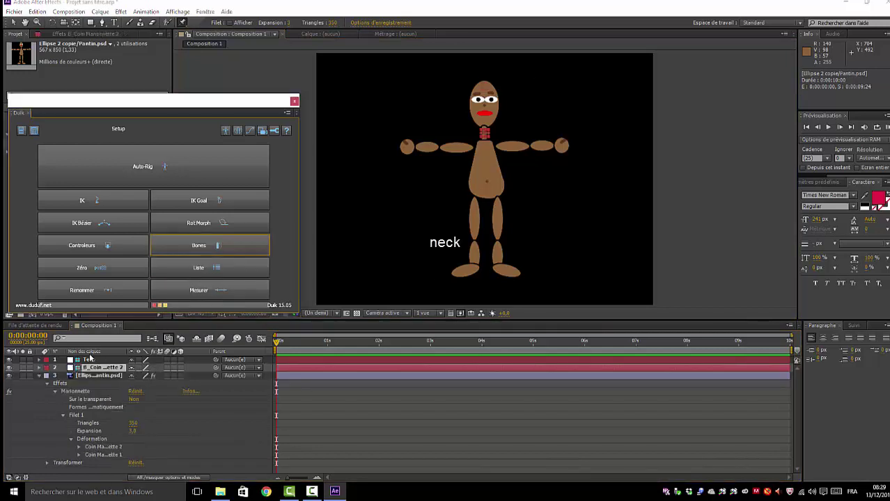
- Rename the neck bone layer to Cou
right_click(98, 367)
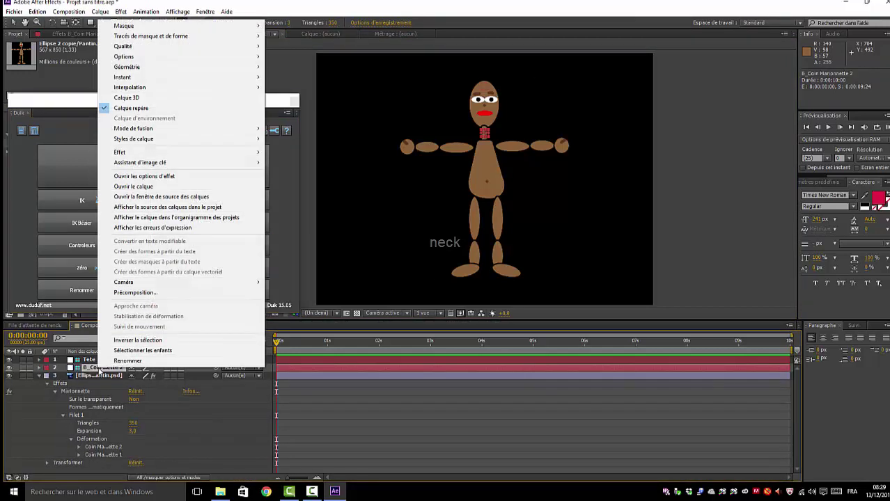
left_click(161, 361)
key("BackSpace")
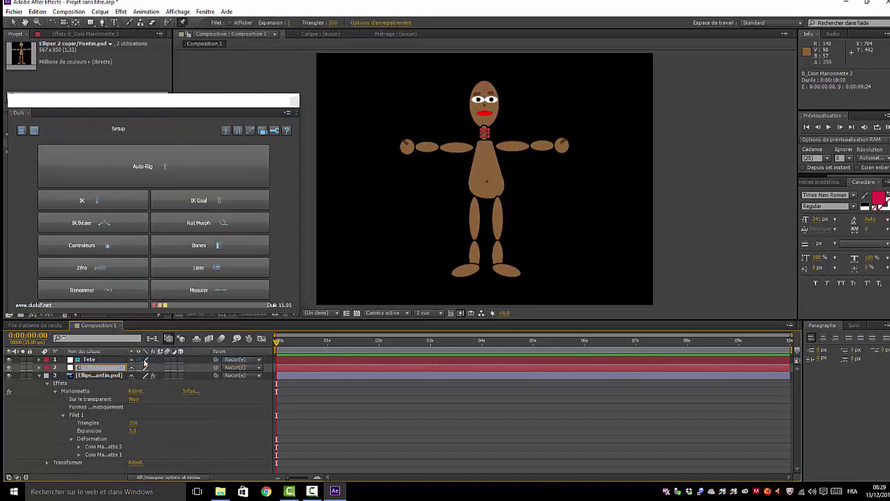
left_click(101, 367)
type("Cou")
key("Return")
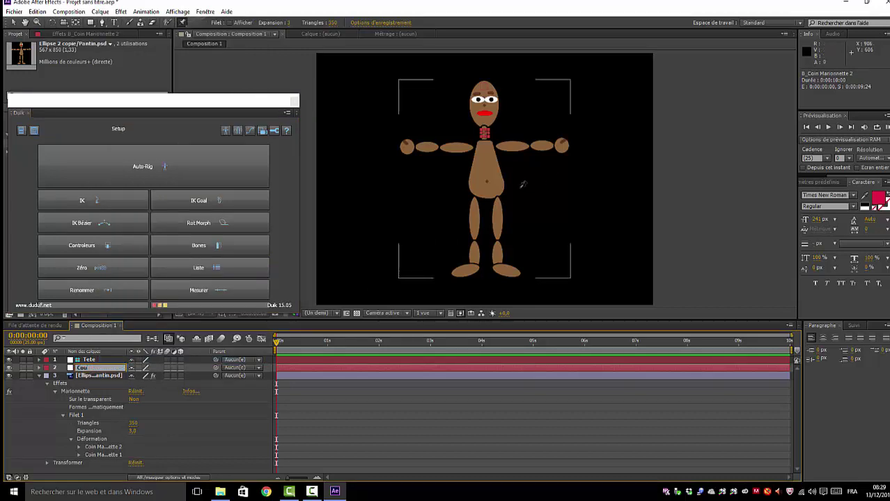
left_click(96, 376)
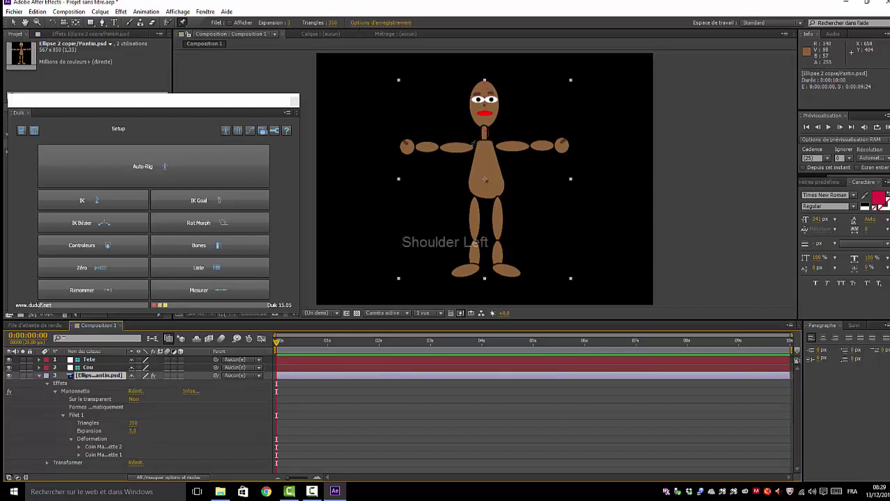
- Pin the left shoulder, create its Duik bone, and rename the bone layer Epaule
left_click(478, 153)
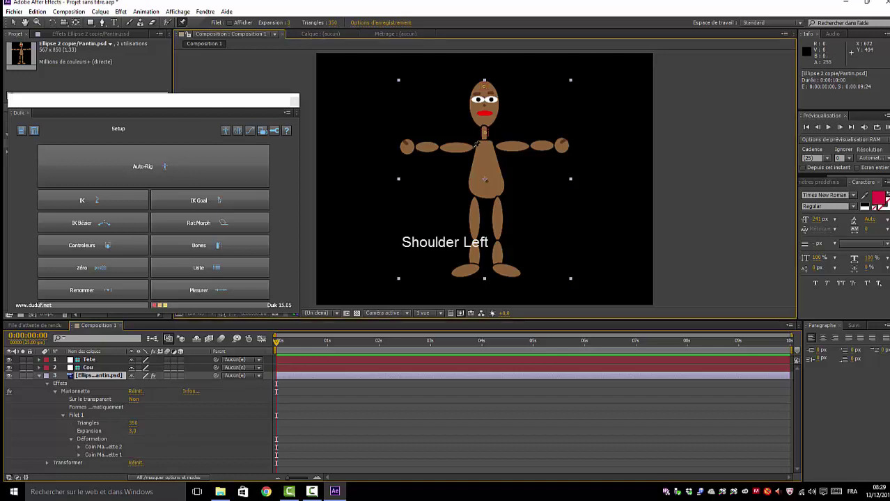
left_click(473, 147)
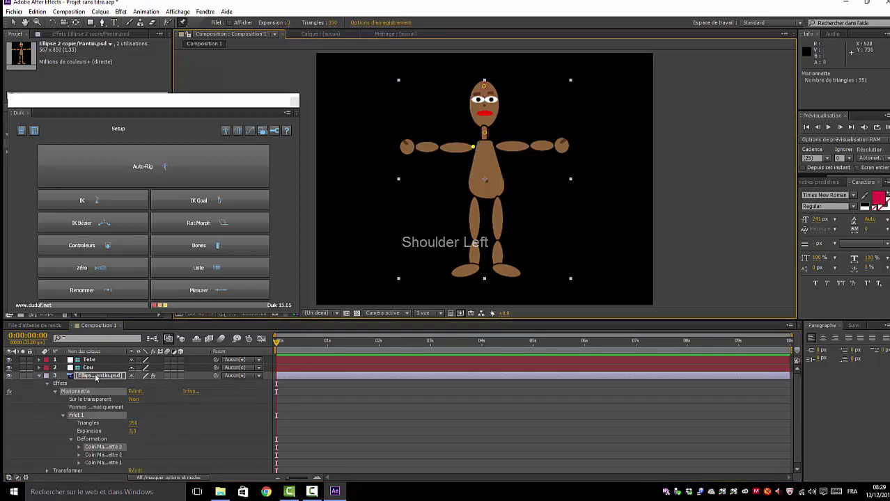
left_click(188, 248)
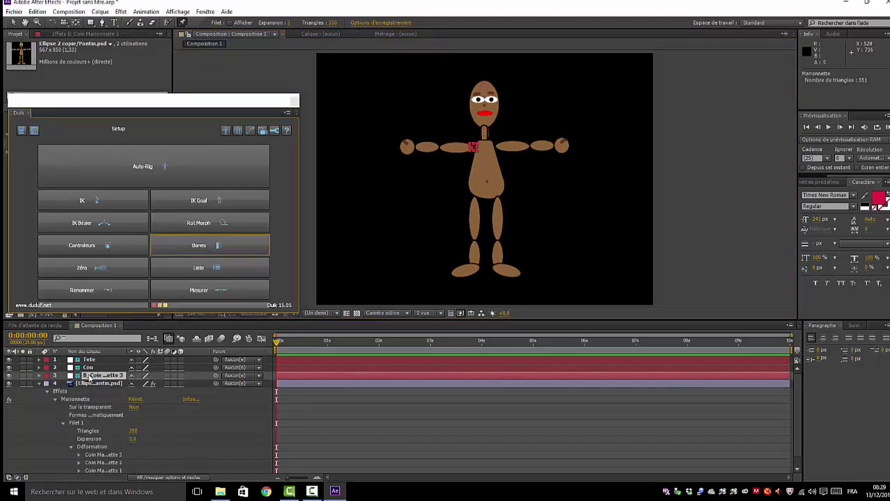
right_click(89, 377)
left_click(245, 367)
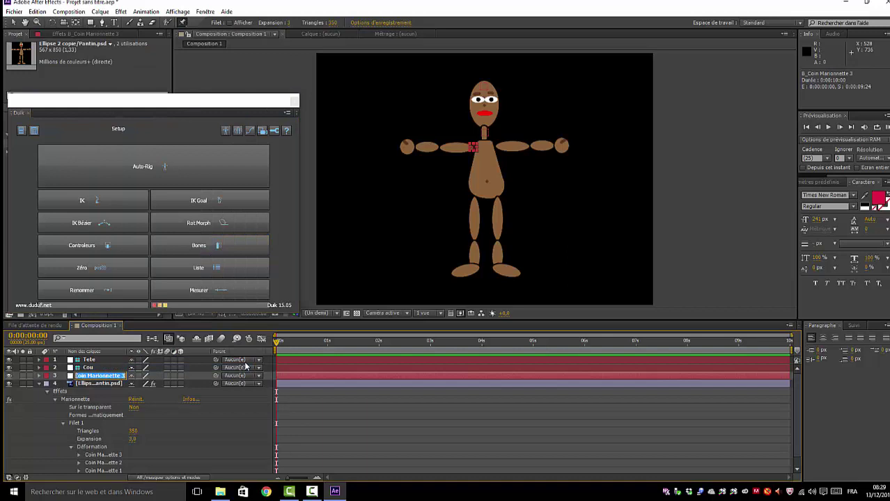
type("Epaule")
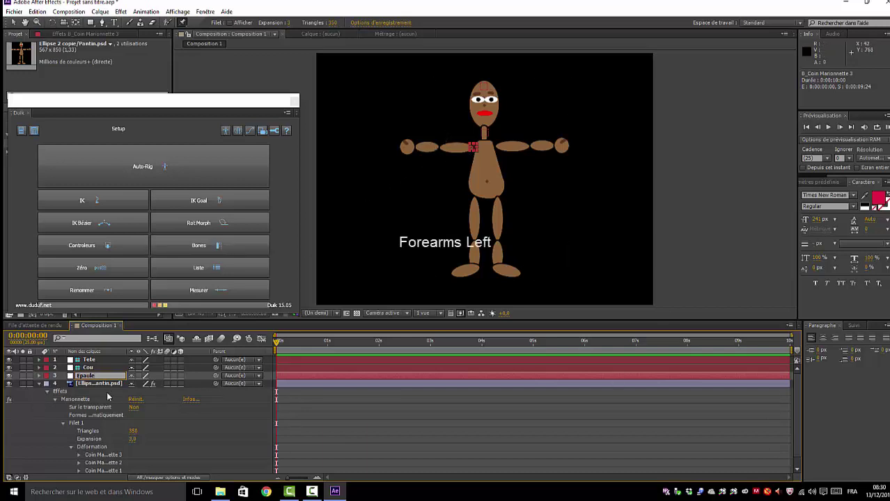
- Pin the left forearm, create its Duik bone, and rename the bone layer Coude
left_click(397, 193)
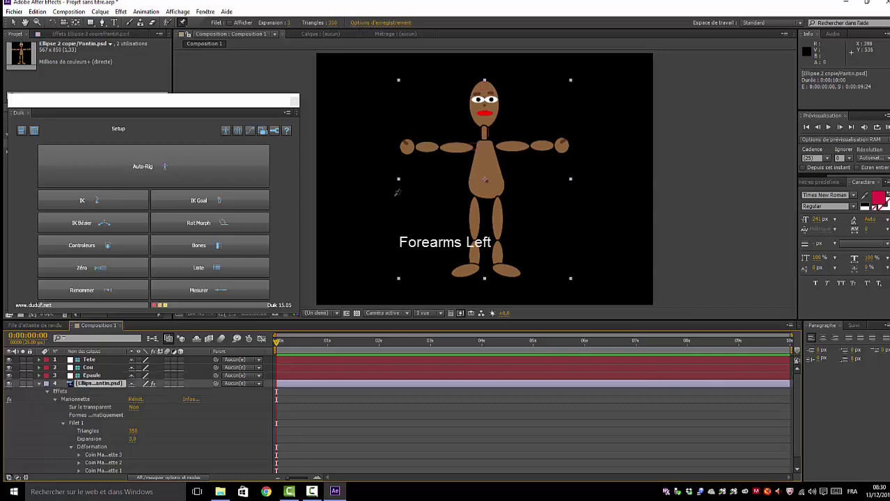
left_click(440, 147)
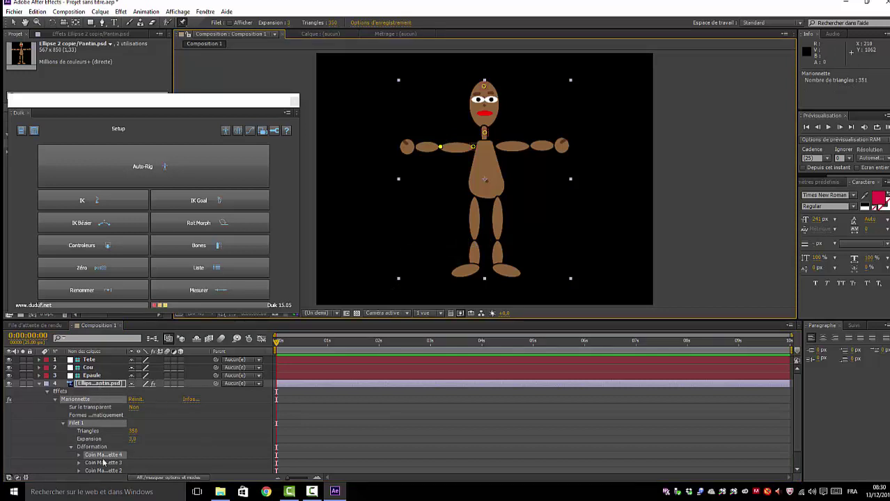
left_click(200, 246)
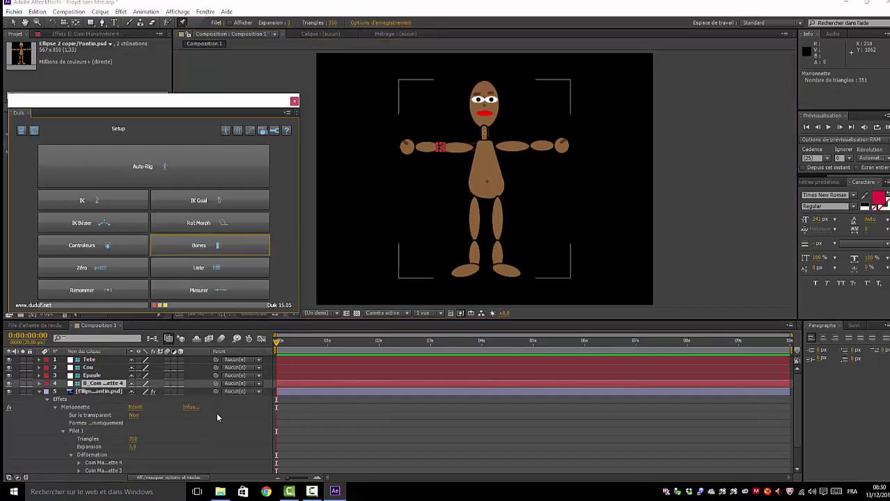
right_click(100, 385)
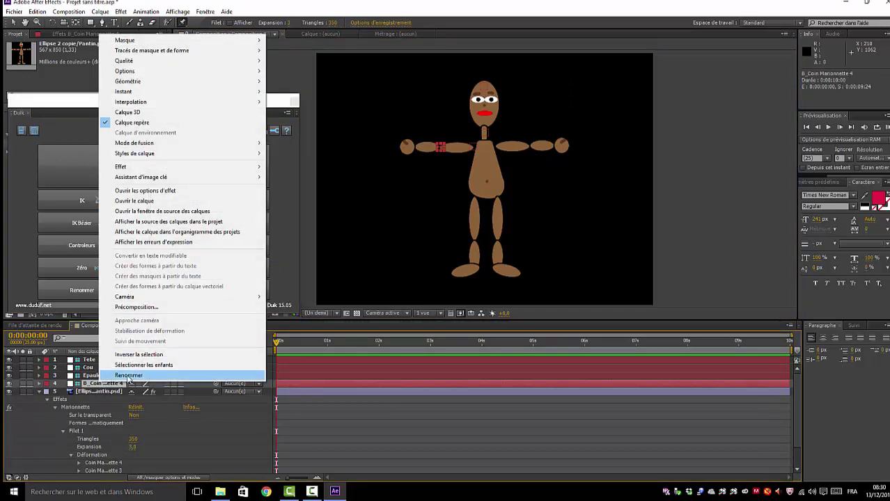
left_click(139, 383)
type("Coude")
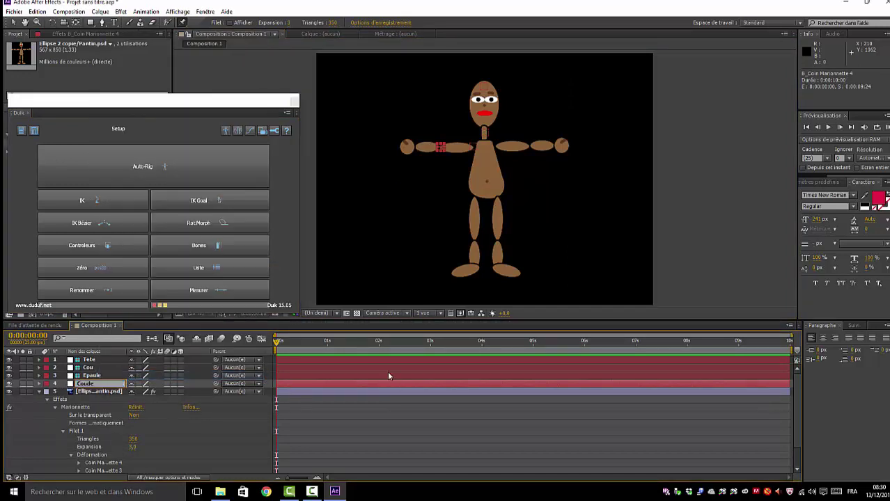
key("Return")
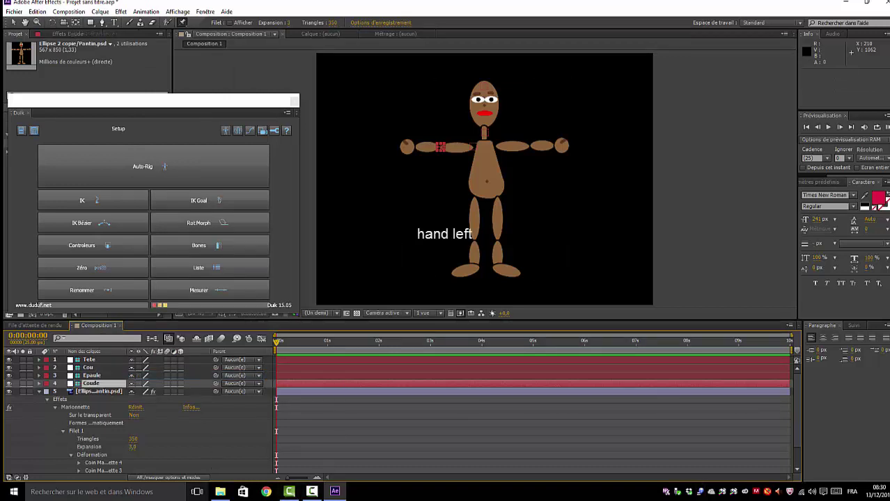
mouse_move(314, 493)
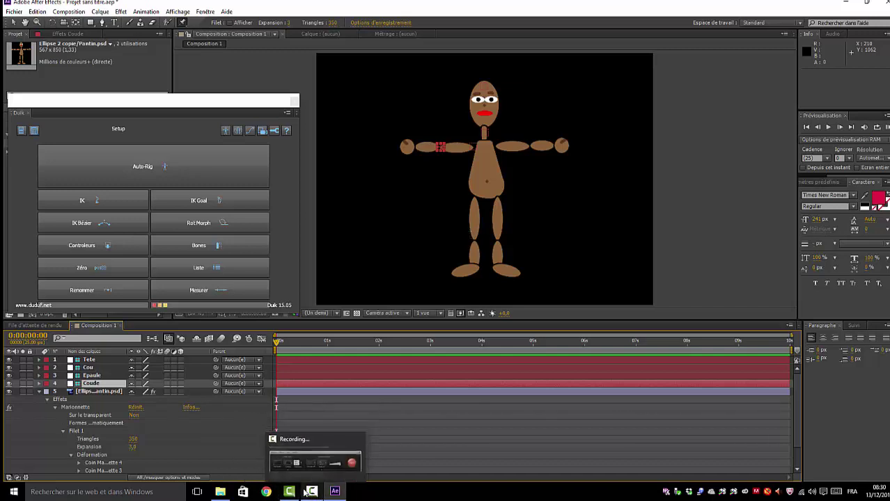
left_click(315, 458)
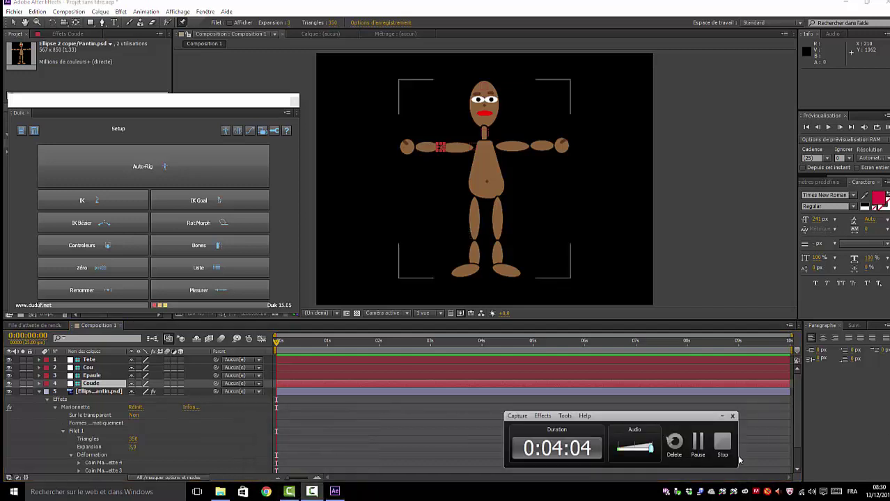
- Pin the right foot, create its Duik bone layer and rename it 'Pied D'
left_click(698, 441)
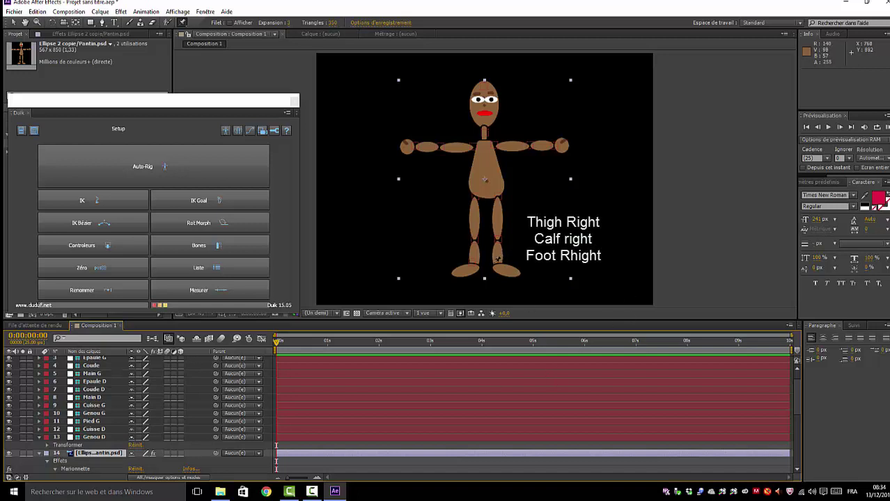
left_click(499, 262)
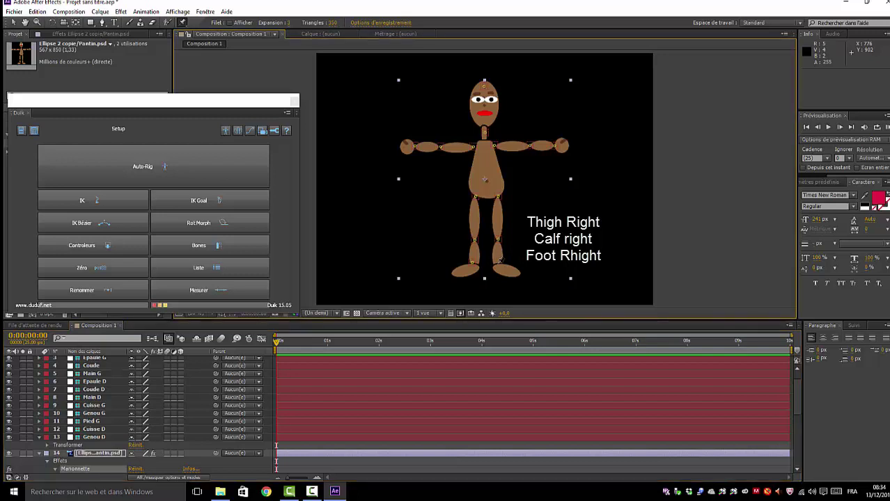
left_click(198, 247)
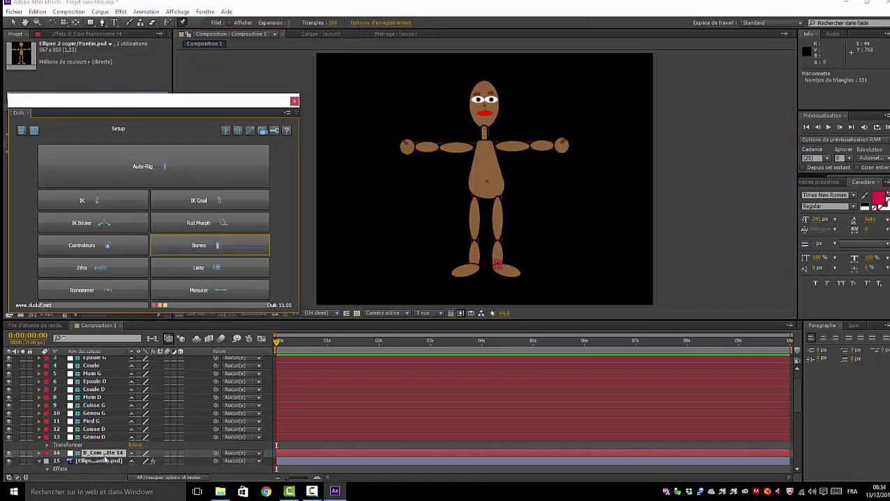
right_click(95, 454)
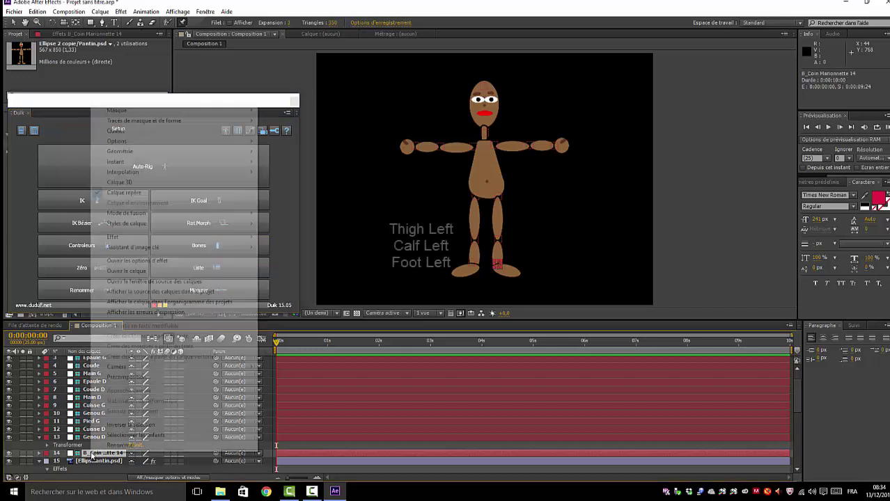
left_click(111, 447)
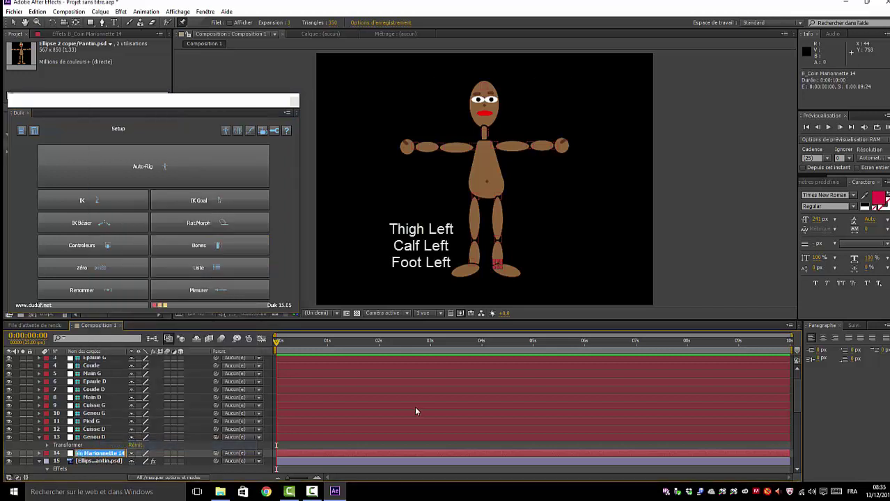
type("Pied")
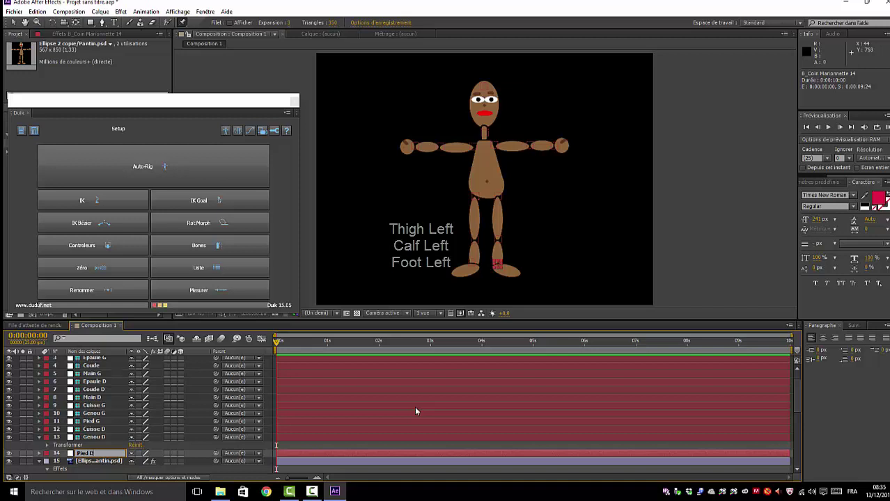
type(" D")
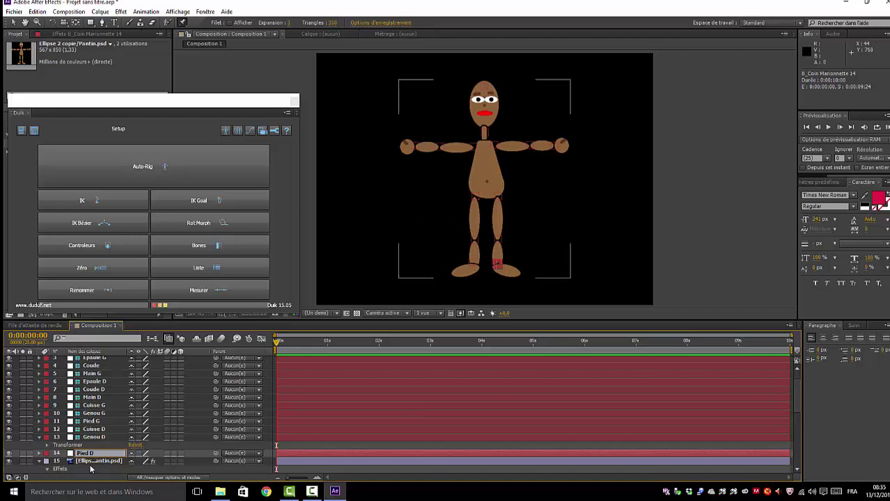
left_click(89, 462)
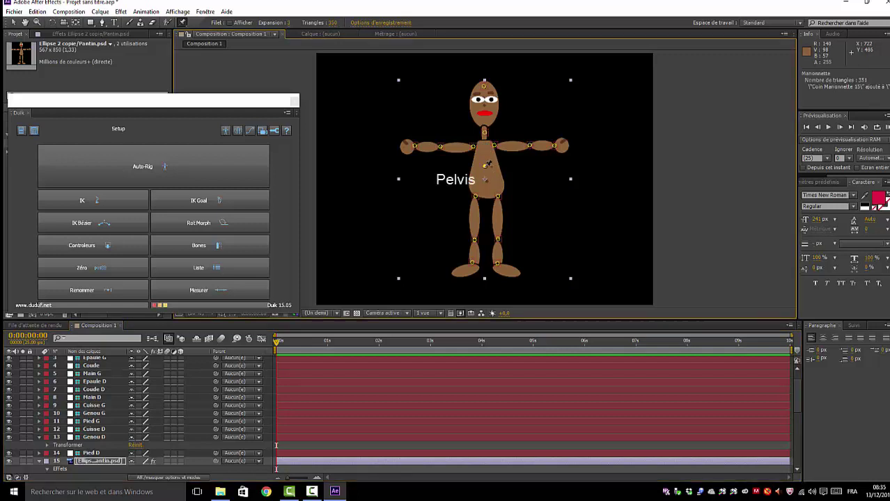
- Create a bone layer for the new torso pin and name it 'Abdomen'
left_click(171, 248)
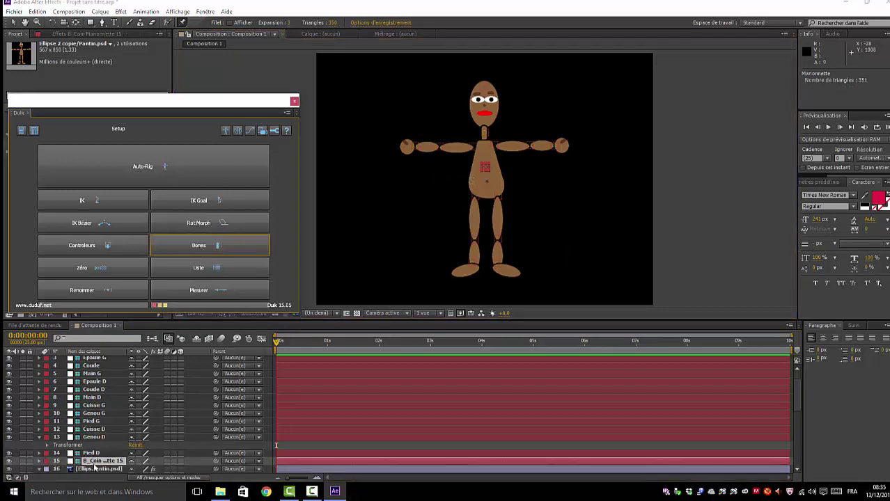
right_click(98, 462)
left_click(115, 457)
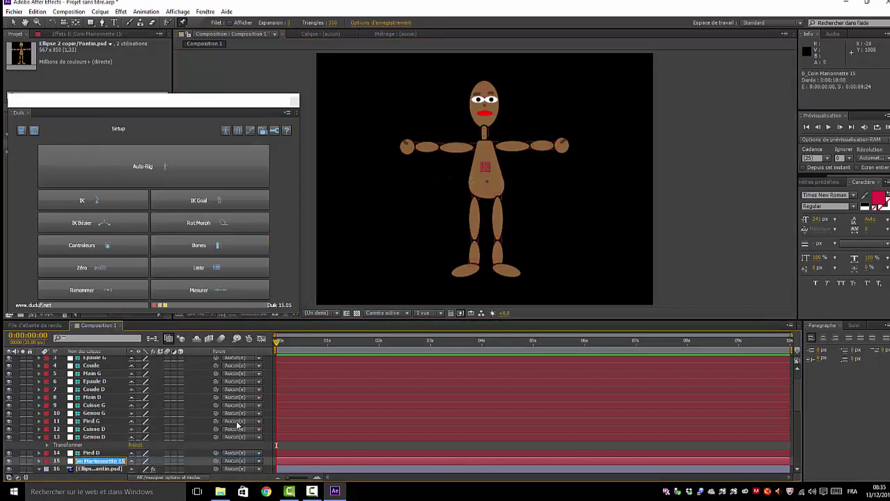
type("Abdomen")
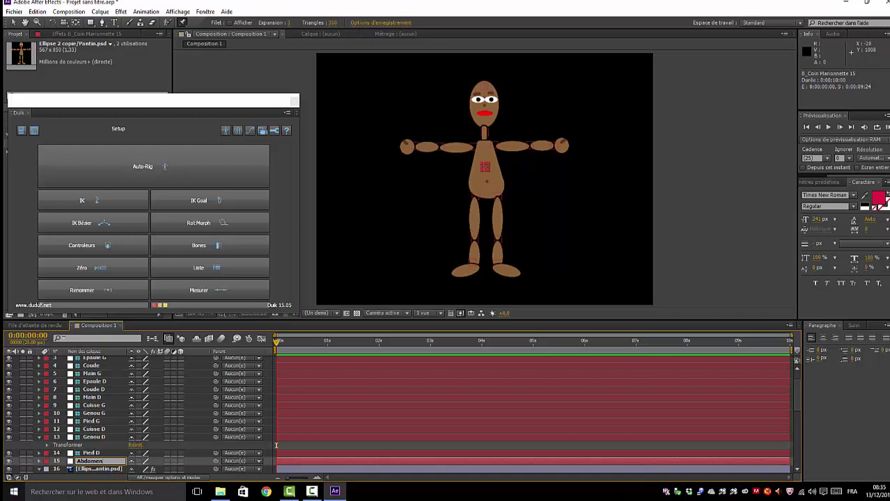
left_click(100, 471)
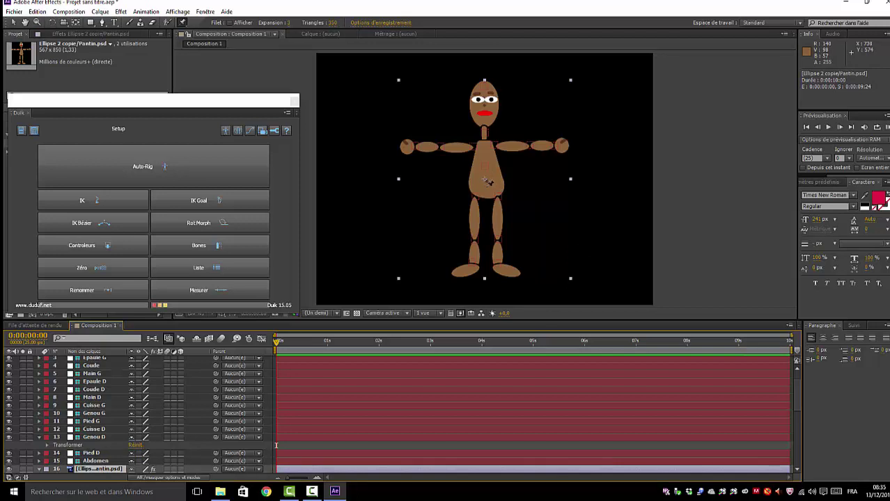
- Pin the lower belly, create its bone layer and name it 'Bassin'
left_click(487, 186)
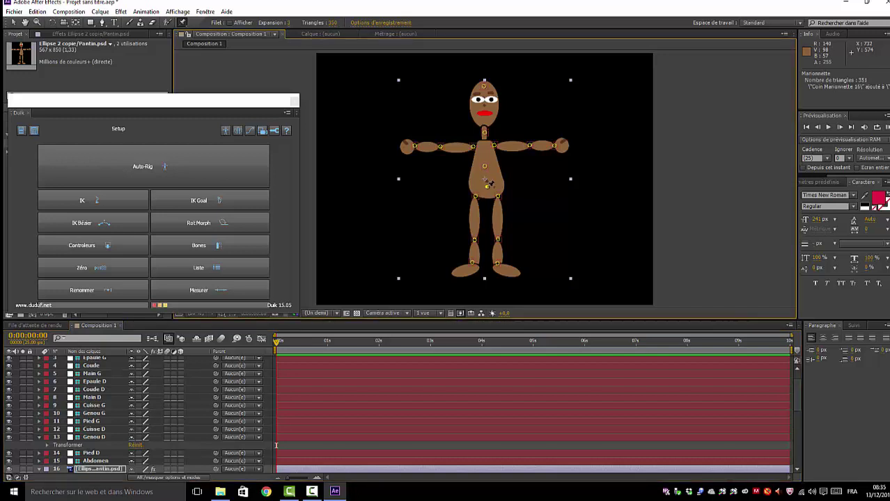
left_click(181, 250)
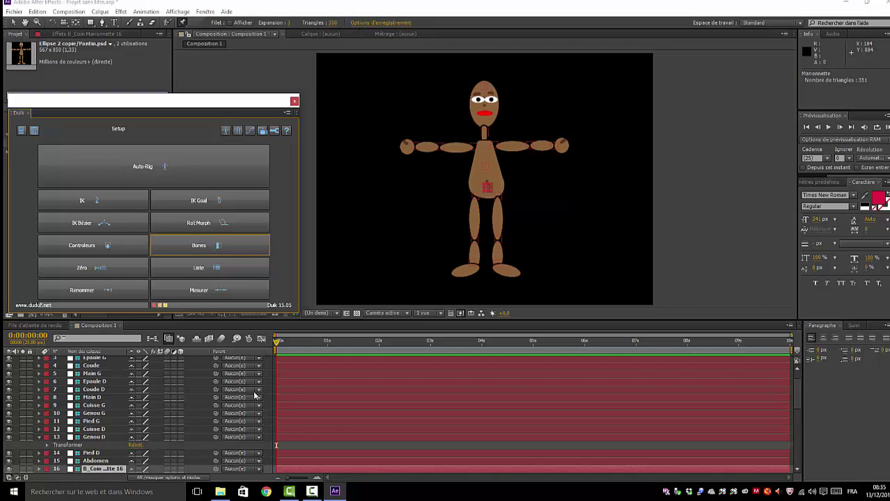
right_click(93, 470)
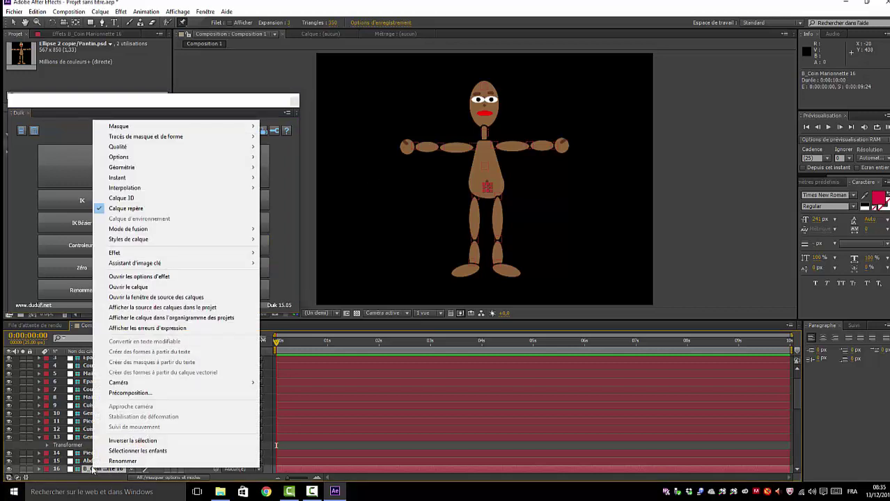
left_click(136, 462)
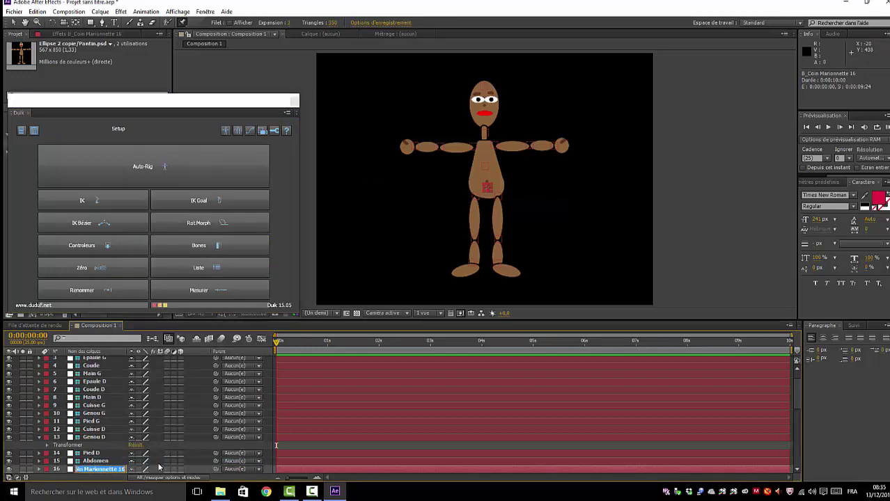
type("Bassin")
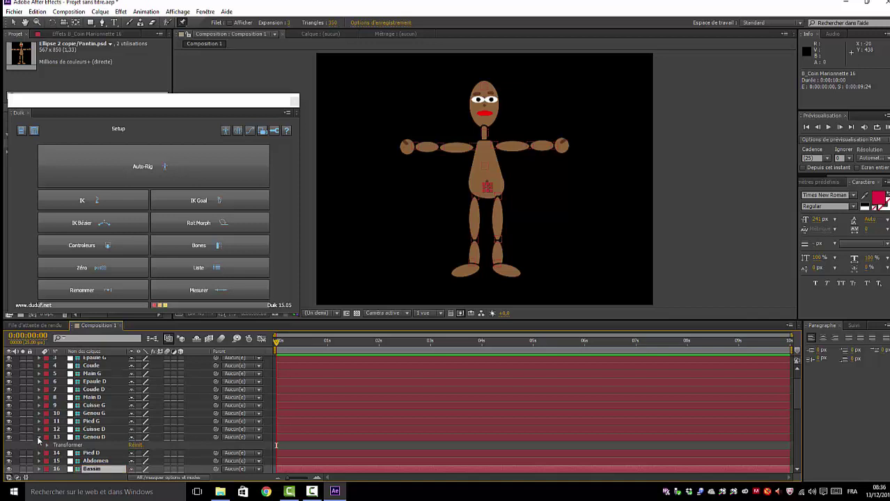
left_click(39, 437)
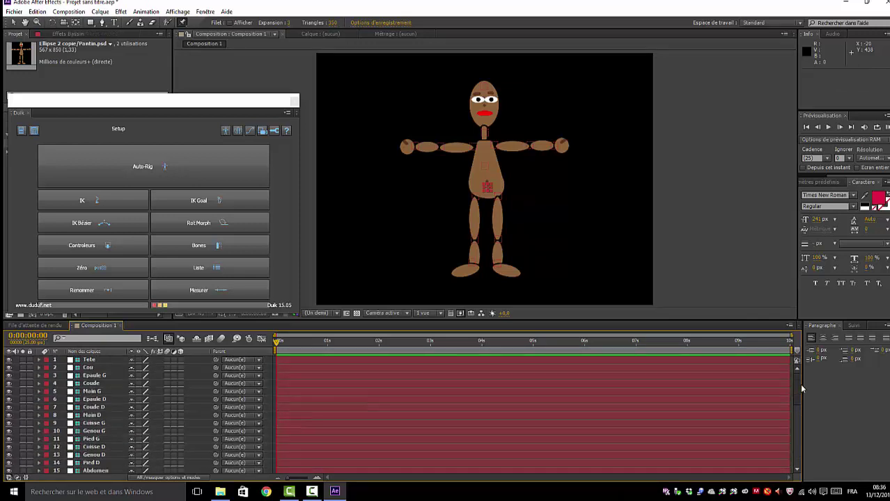
key("e")
scroll(790, 407, "up", 2)
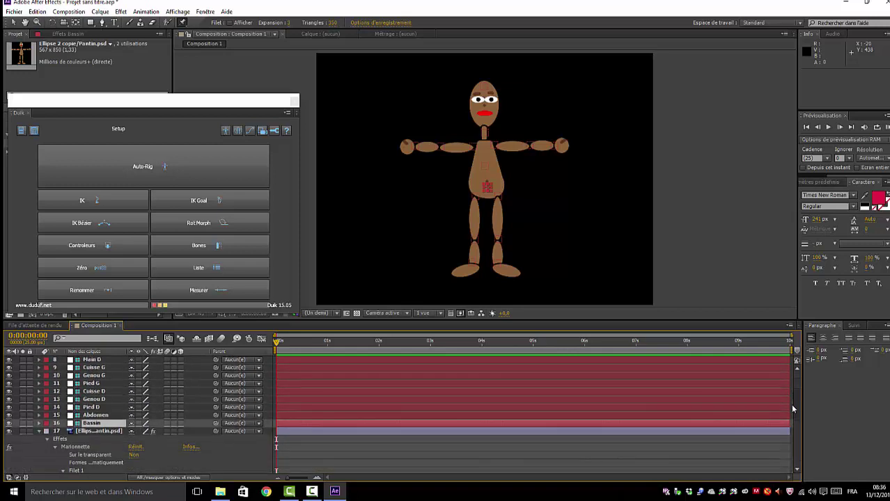
left_click(32, 437)
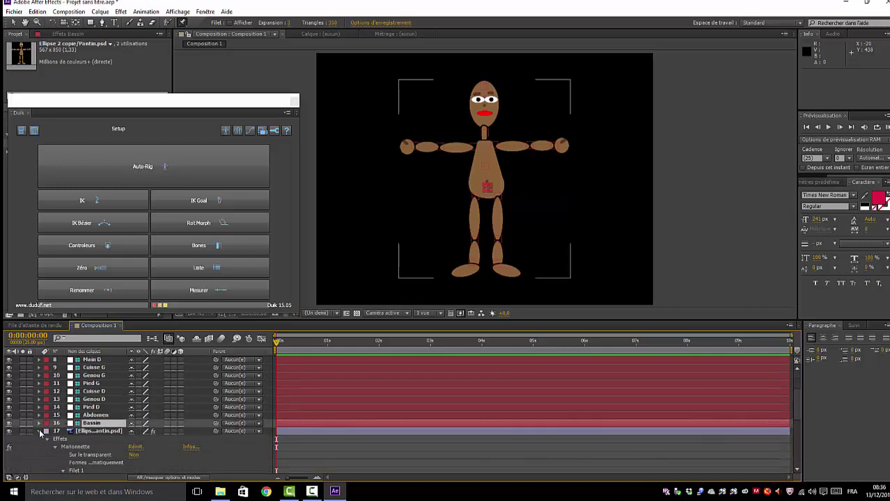
left_click(39, 432)
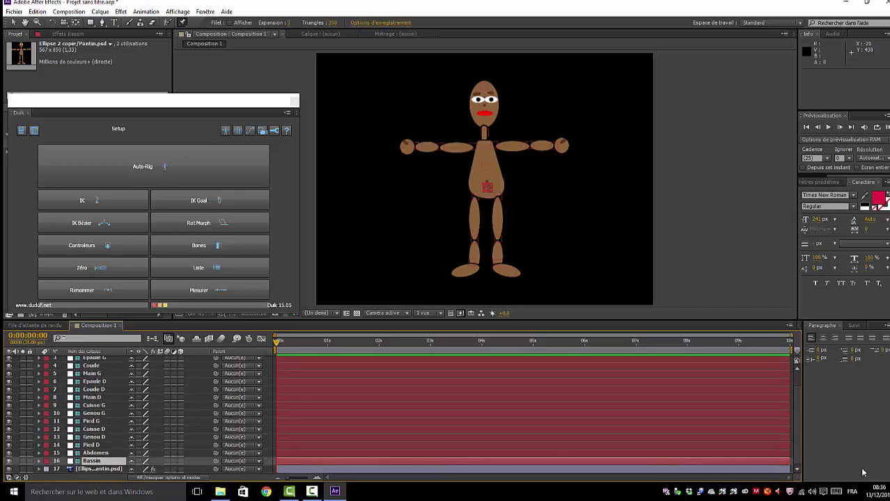
scroll(794, 397, "up", 2)
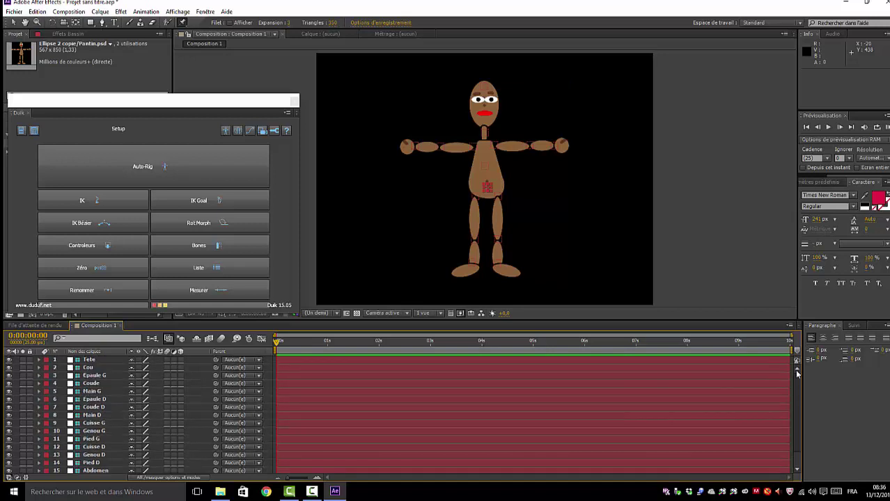
key("ctrl+Up")
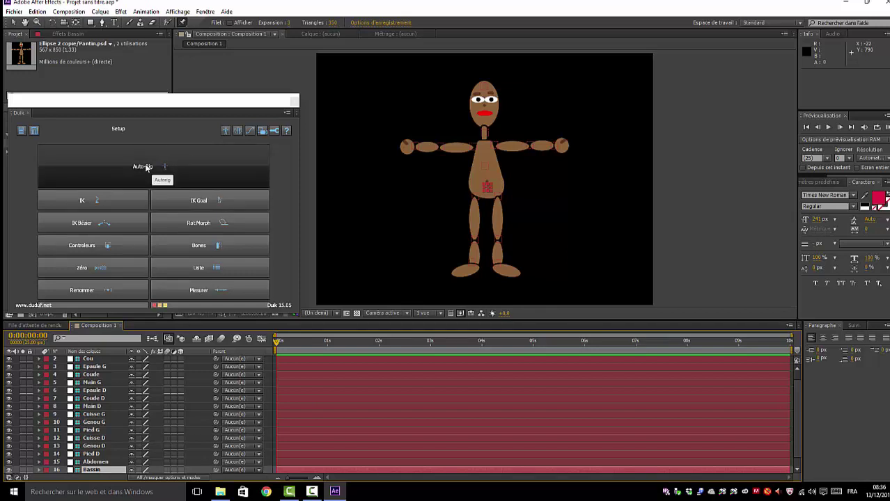
- Launch Duik's whole-character Auto-Rig and inspect the hind-leg dialog's thigh layer list
left_click(146, 167)
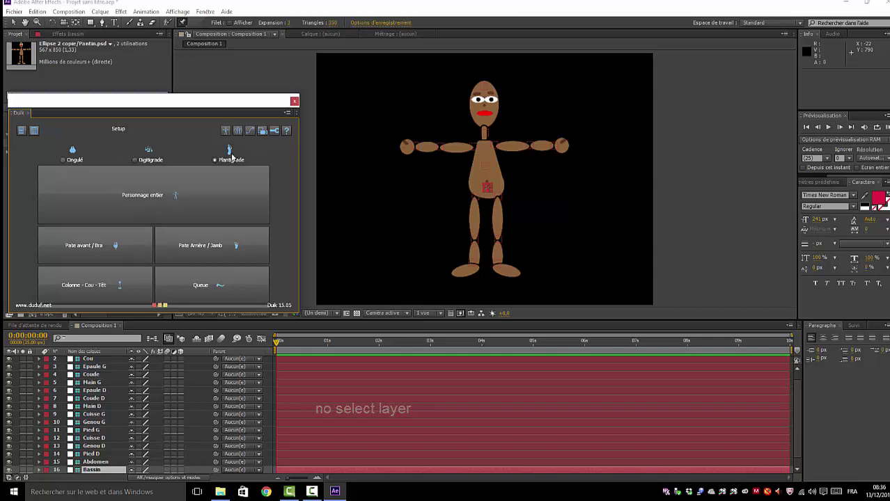
left_click(152, 198)
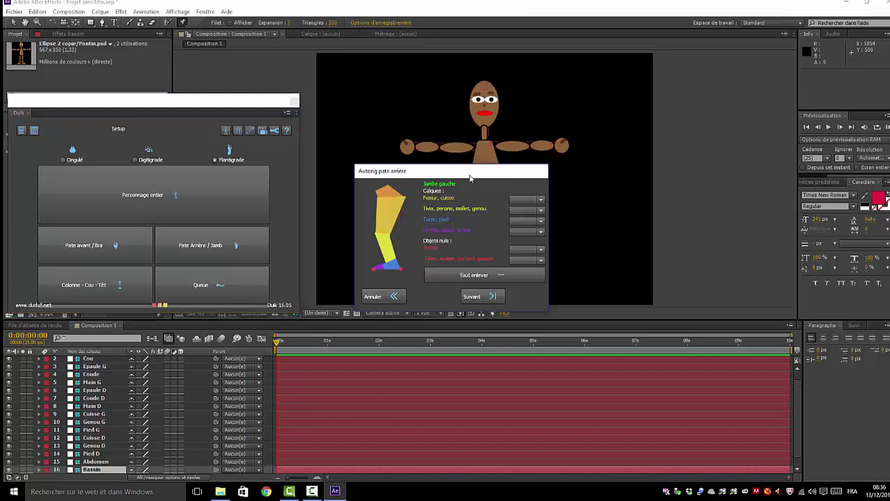
left_click_drag(470, 179, 444, 107)
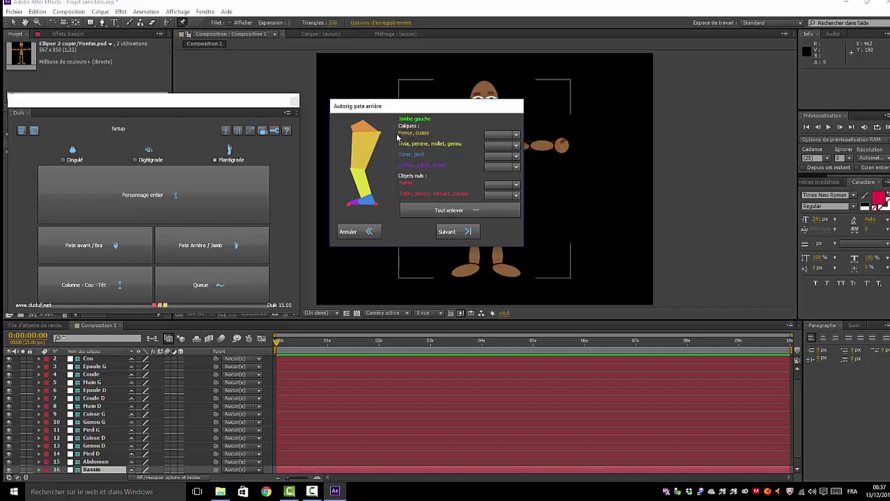
left_click(516, 136)
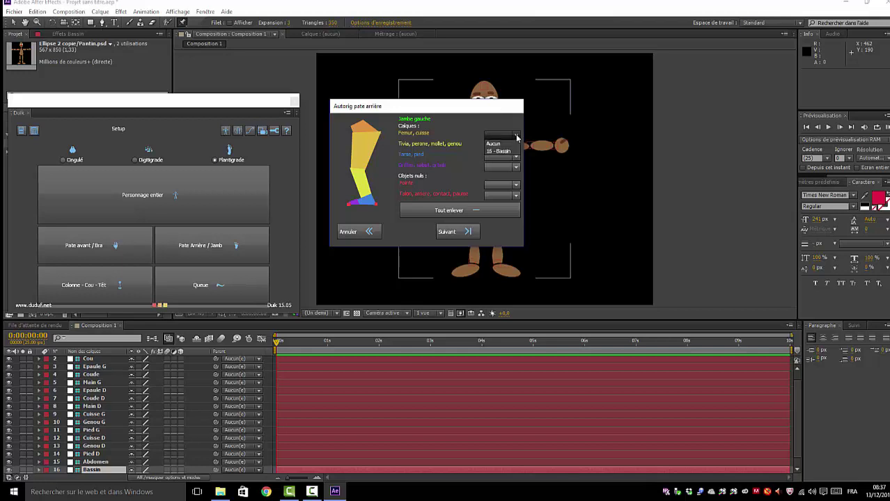
left_click(516, 136)
left_click(517, 148)
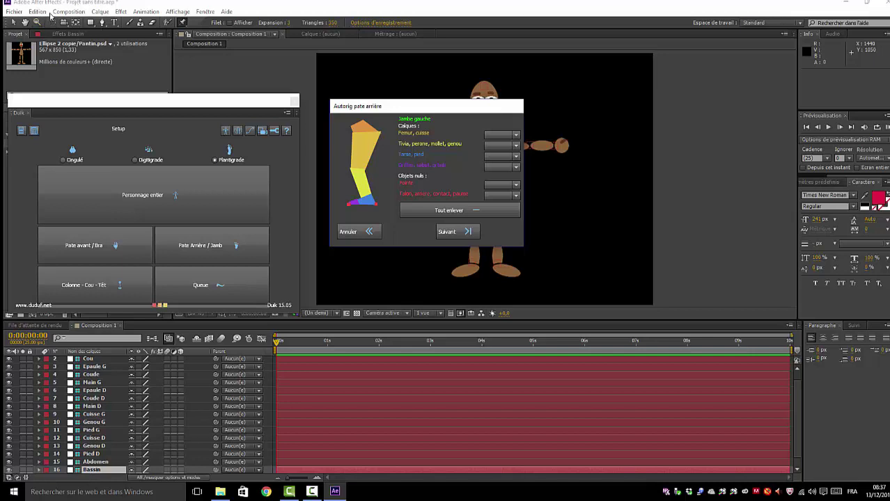
- Browse the Layer menu and collapse the Bassin and Genou D properties in the timeline
left_click(100, 12)
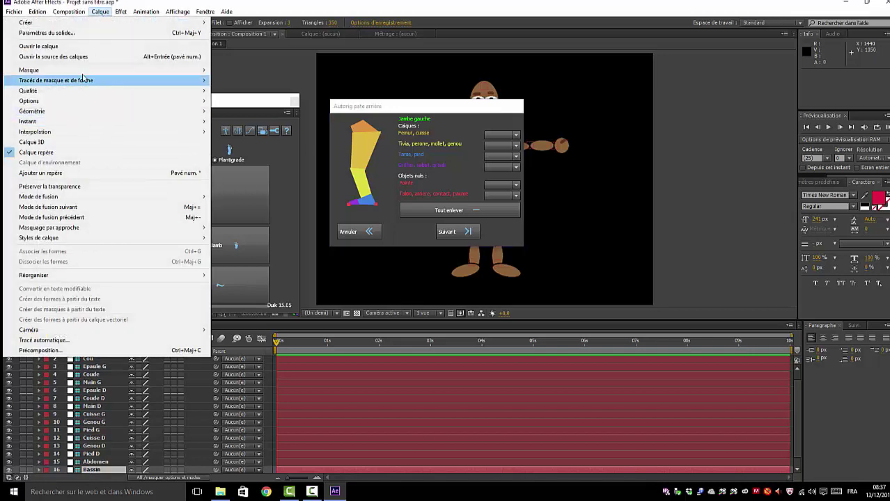
mouse_move(62, 11)
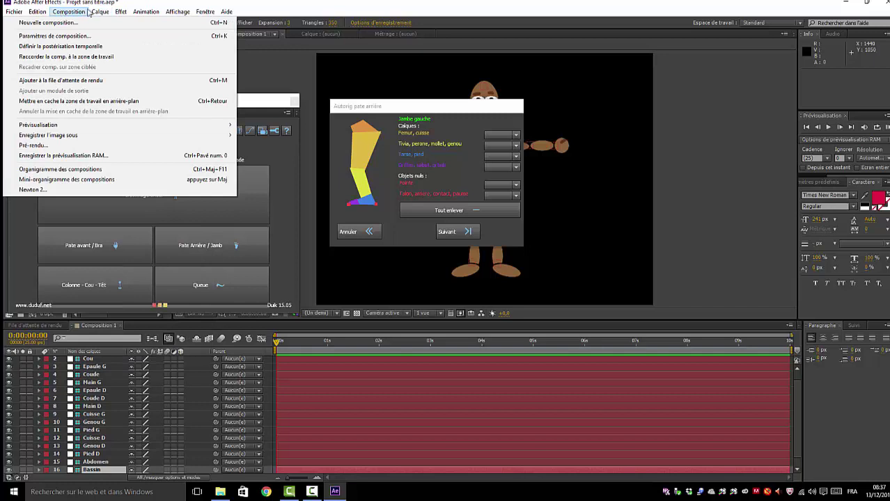
mouse_move(100, 12)
left_click(43, 340)
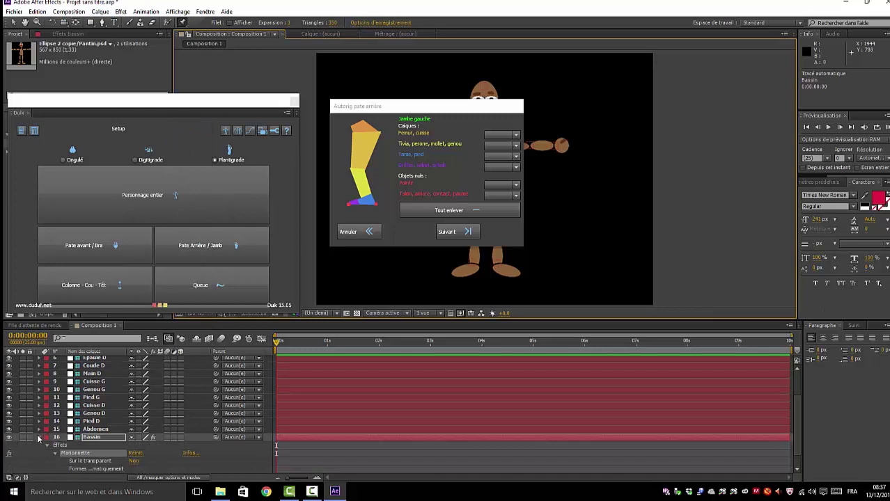
left_click(39, 438)
left_click(39, 438)
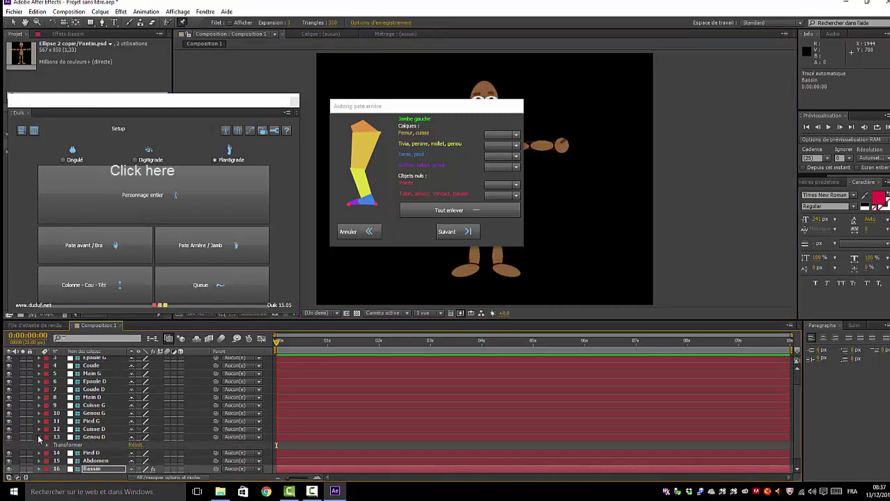
left_click(39, 437)
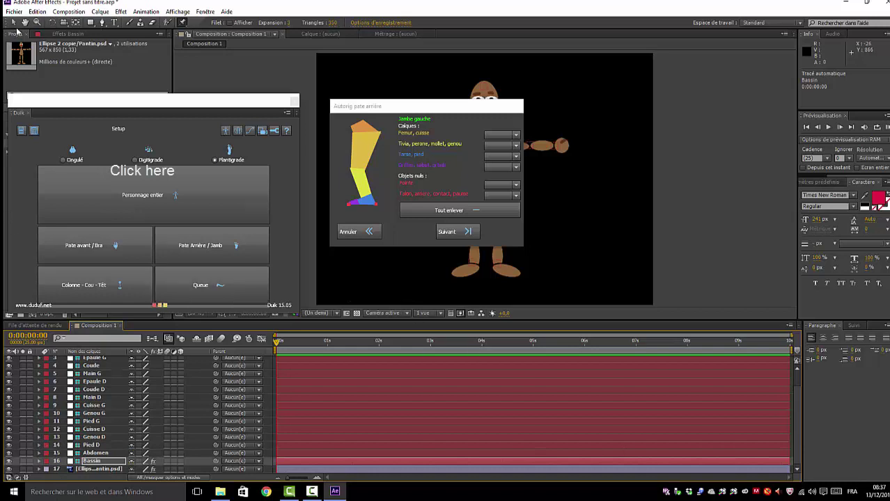
left_click(340, 298)
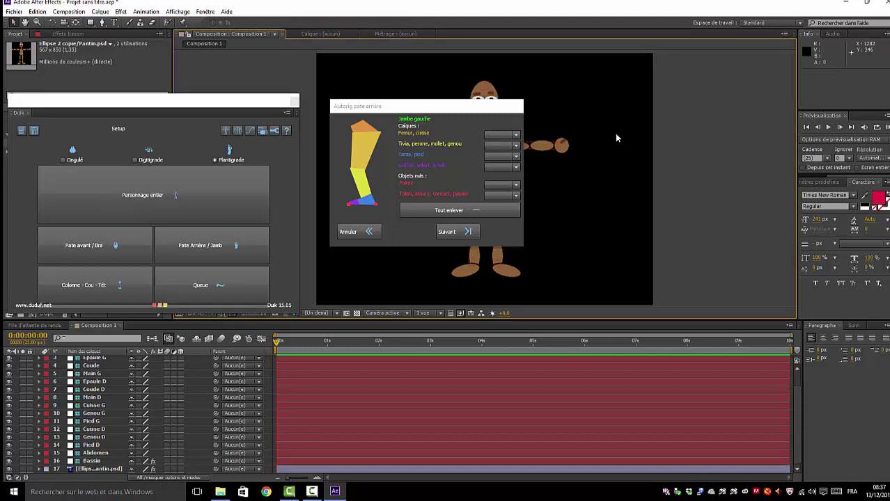
- Recheck the thigh list, cancel the hind-leg auto-rig and restart it
left_click(515, 134)
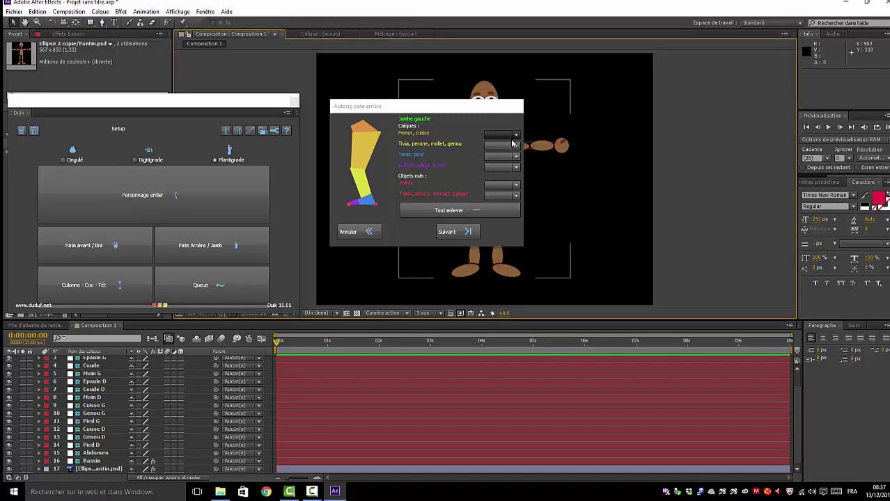
left_click(516, 137)
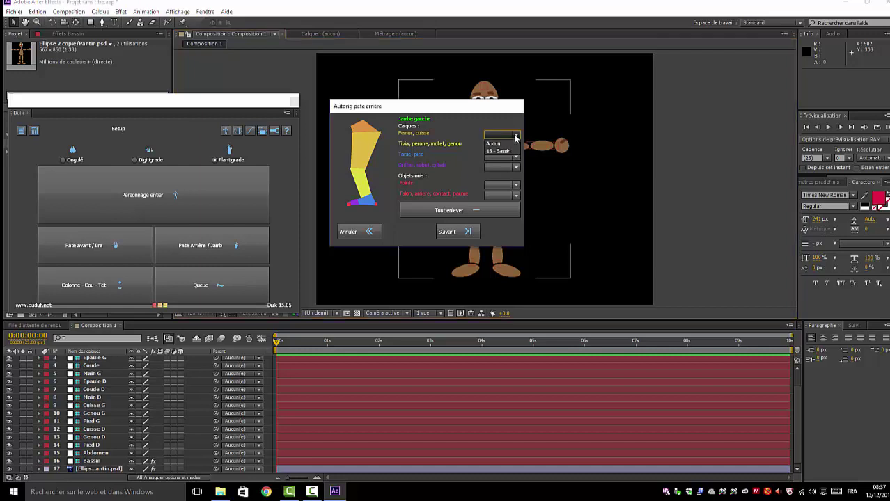
left_click(515, 137)
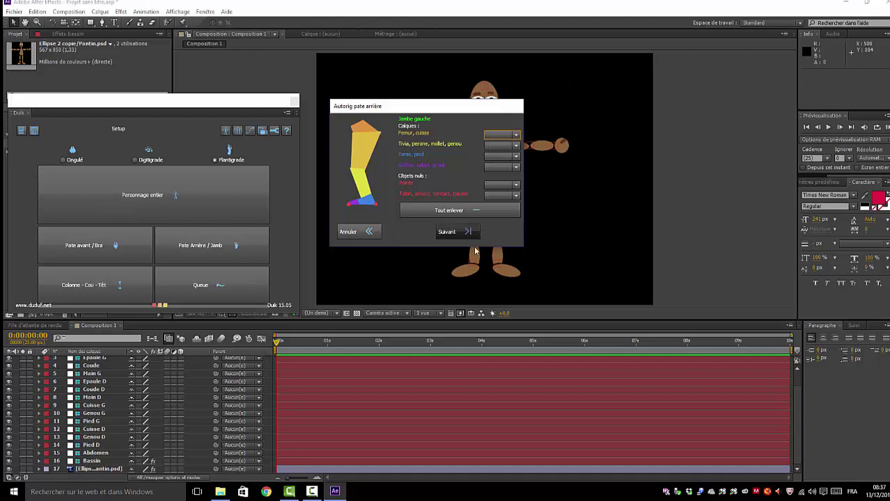
left_click(358, 231)
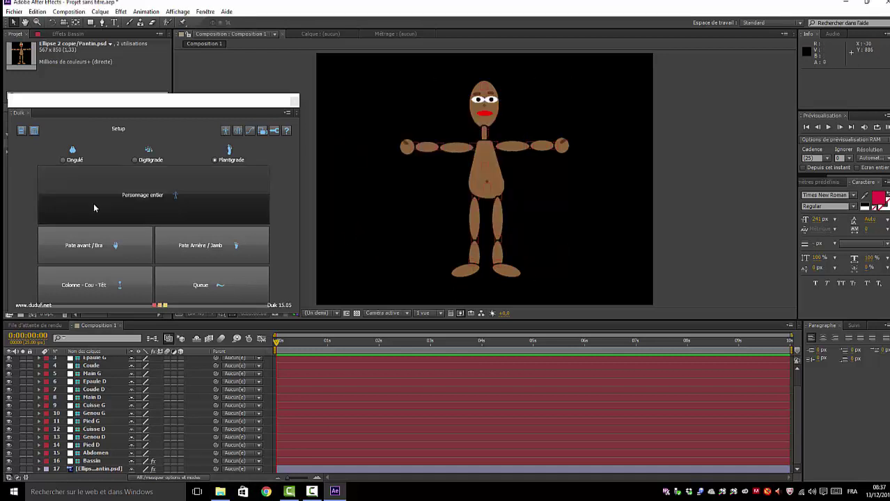
left_click(142, 195)
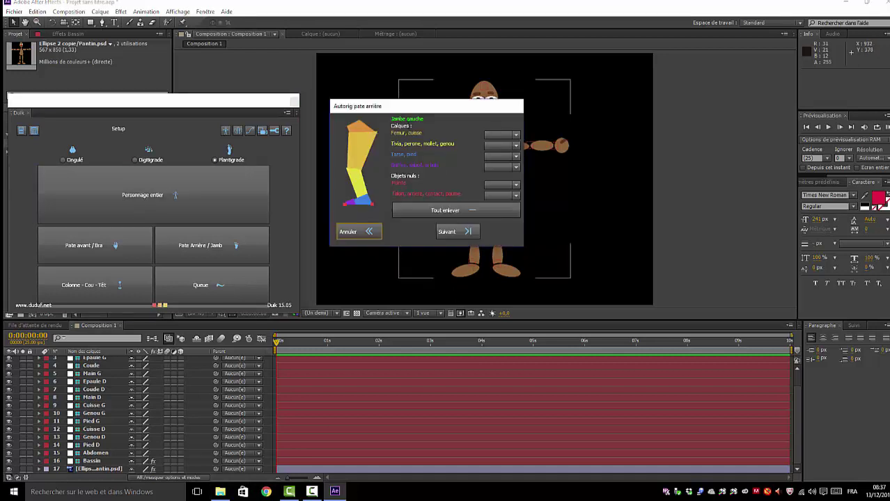
- Assign 9 - Cuisse G, 10 - Genou G and 11 - Pied G to the left hind leg
left_click(516, 137)
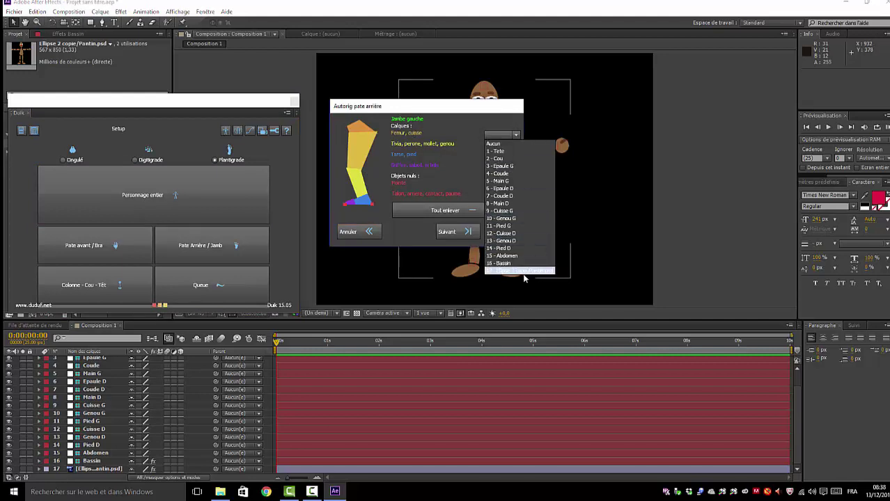
left_click(526, 211)
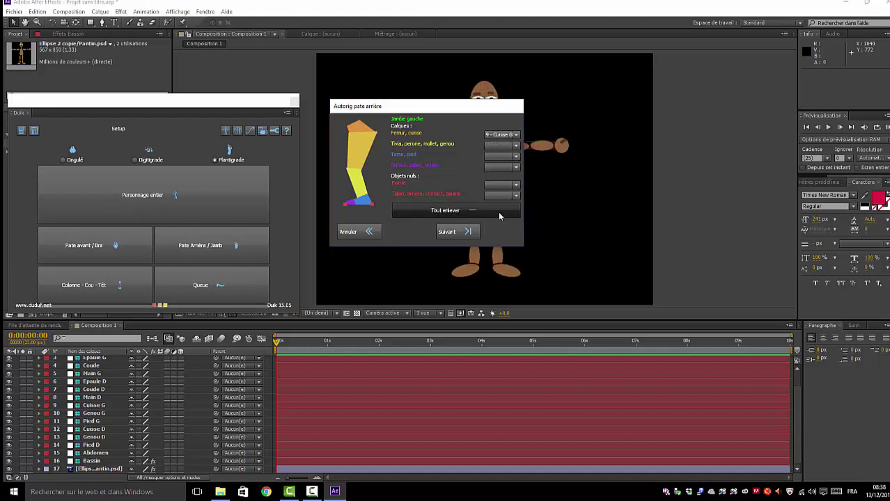
left_click(516, 149)
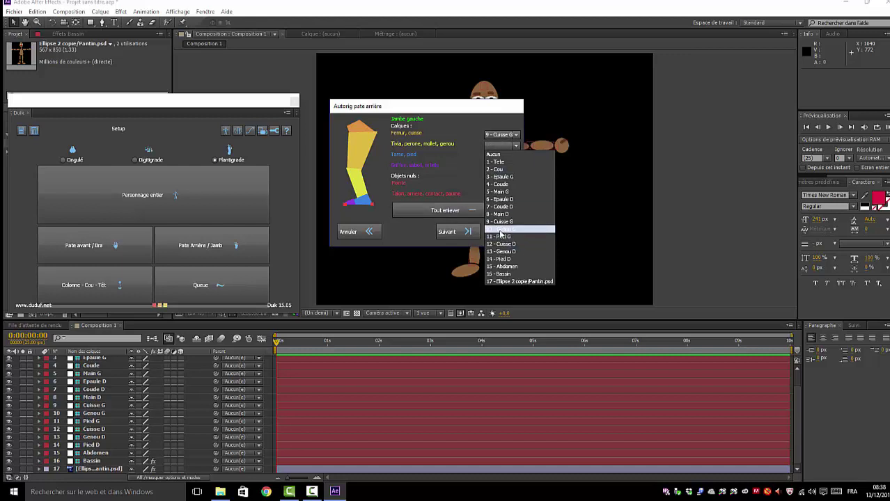
left_click(500, 230)
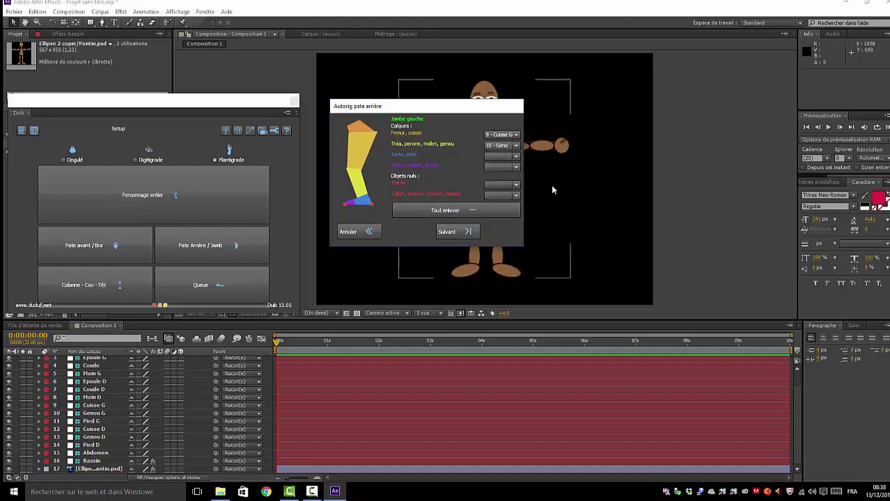
left_click(517, 159)
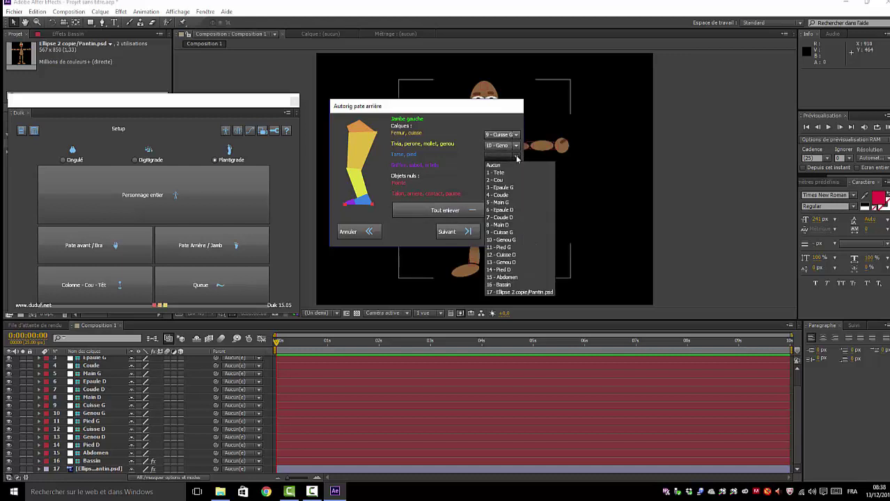
left_click(501, 248)
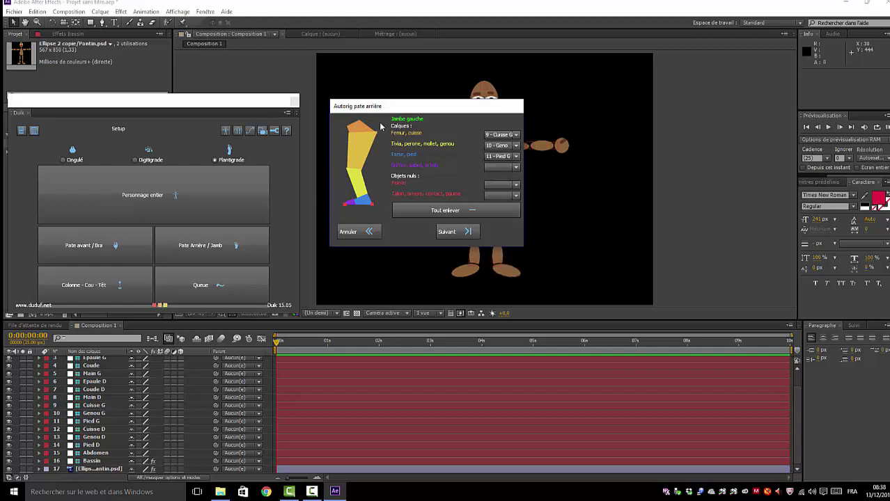
left_click(450, 234)
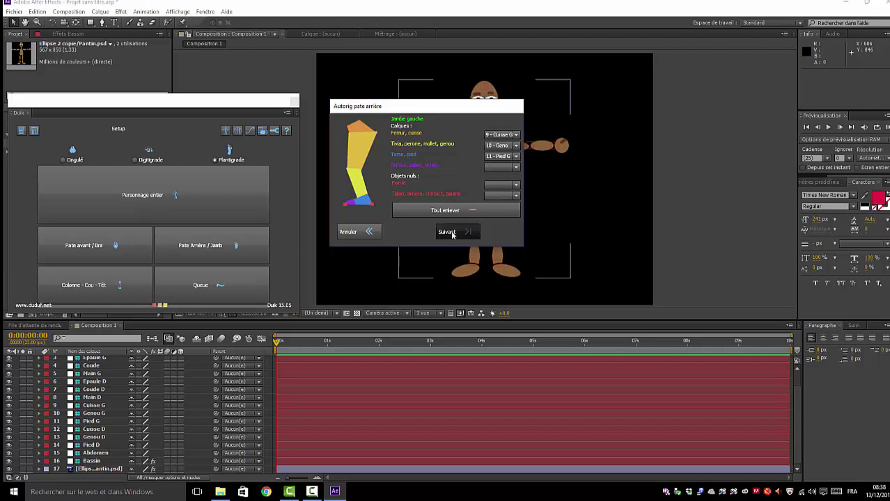
- Assign 12 - Cuisse D, 13 - Genou D and 14 - Pied D to the right hind leg
left_click(517, 136)
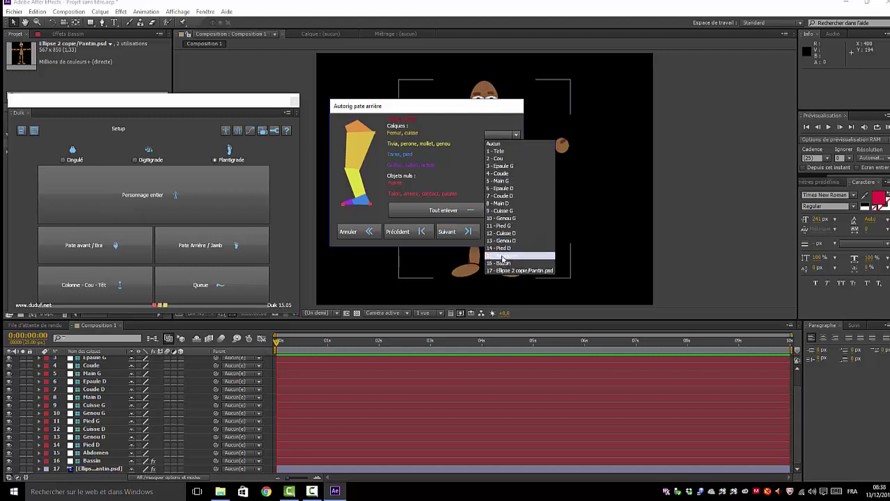
left_click(498, 233)
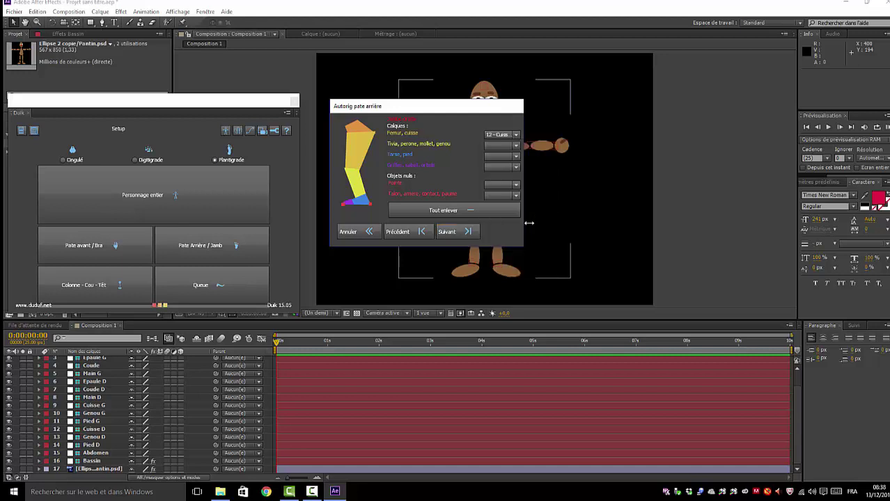
left_click(518, 149)
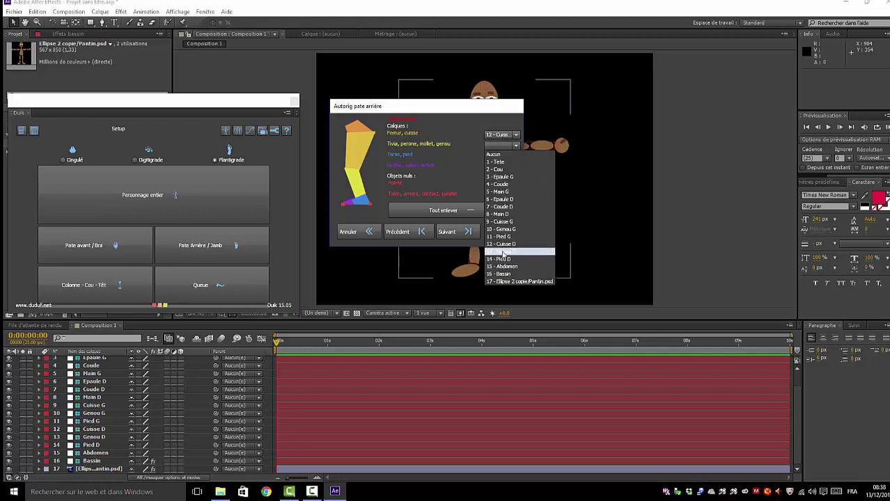
left_click(516, 228)
left_click(516, 161)
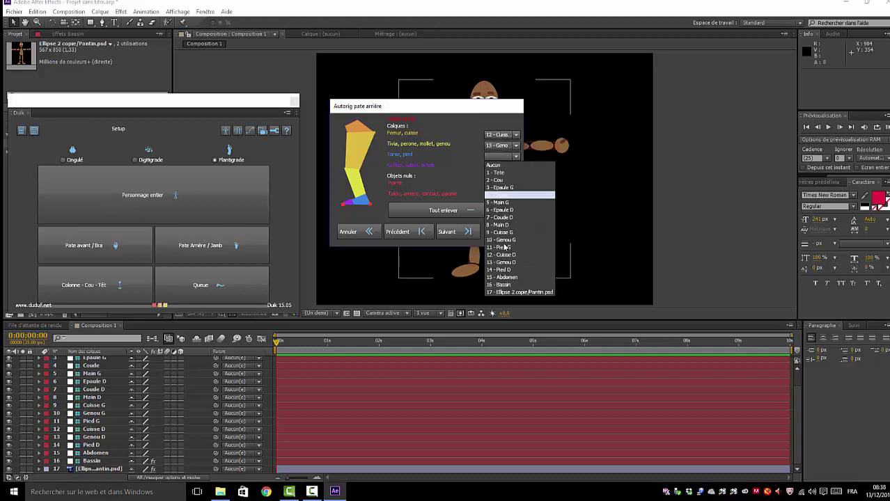
left_click(504, 270)
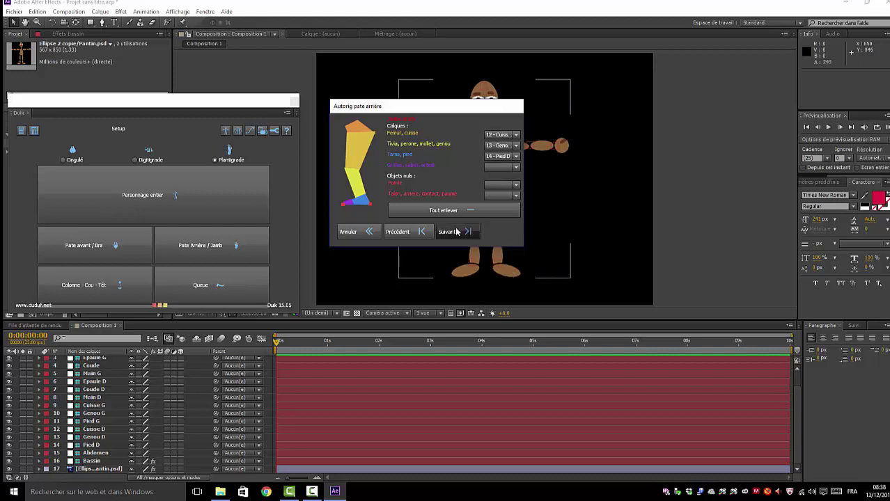
left_click(452, 234)
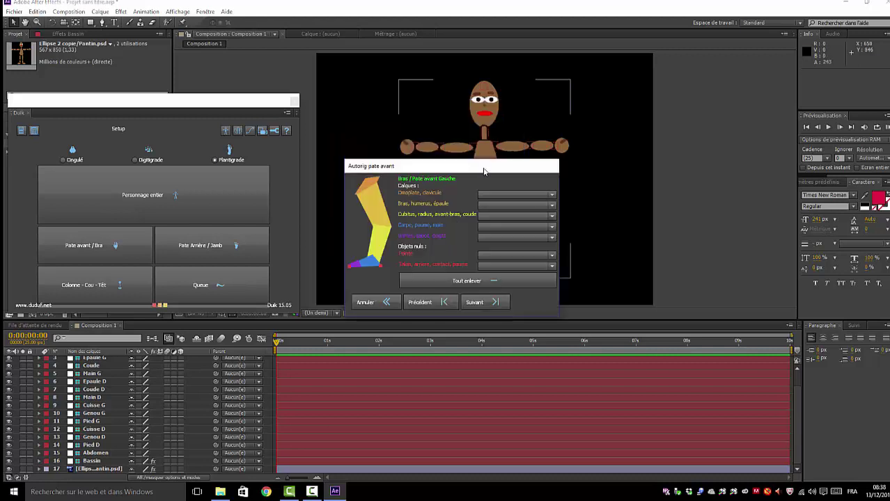
- Leave the left arm's Omoplate slot as Aucun, with the dialog moved clear of the character
left_click_drag(485, 171, 491, 62)
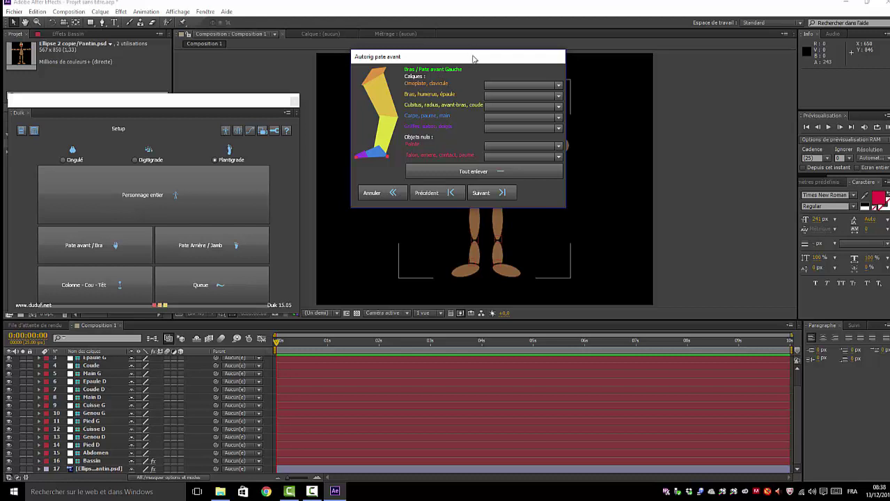
left_click_drag(473, 59, 517, 67)
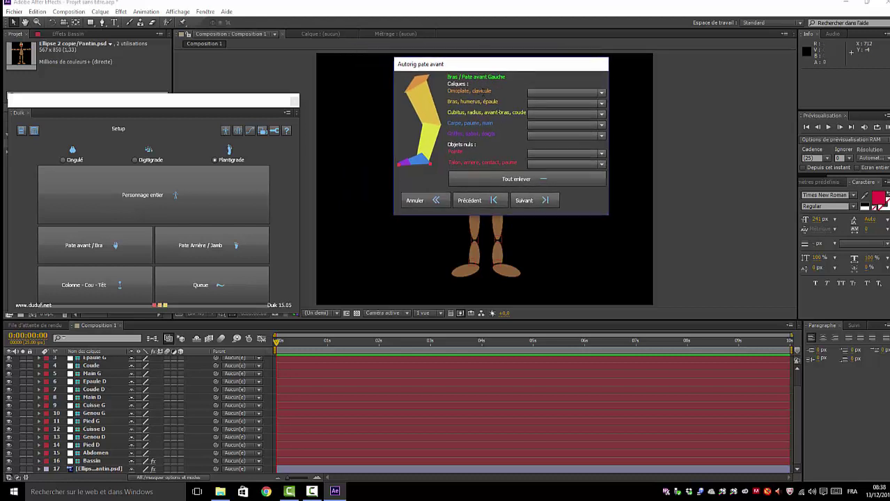
left_click(600, 95)
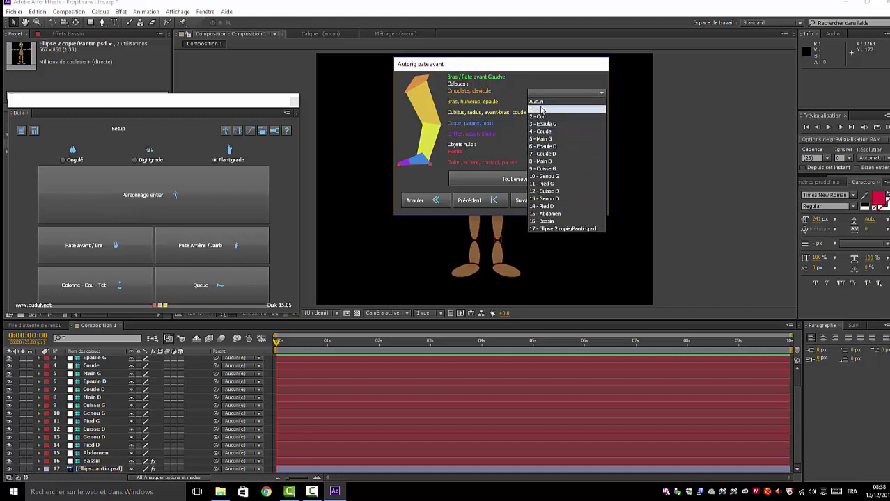
left_click(540, 103)
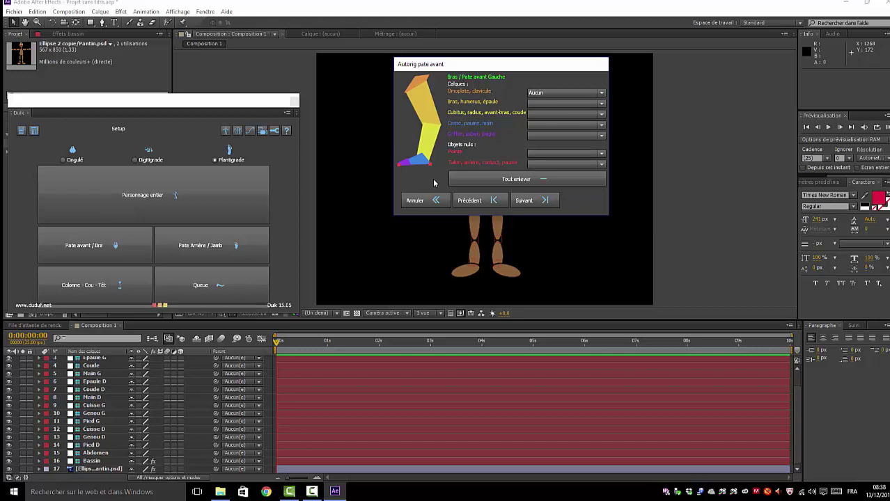
mouse_move(536, 63)
left_mouse_down()
mouse_move(533, 204)
mouse_move(532, 107)
left_mouse_up()
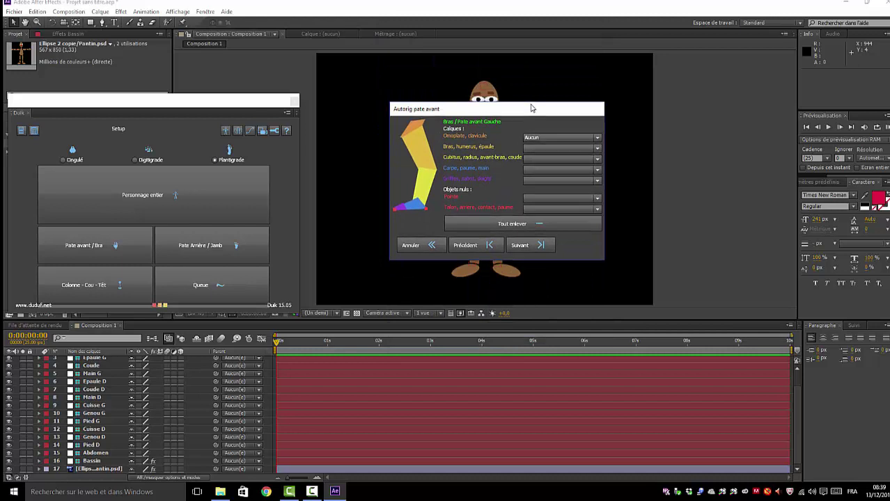
mouse_move(532, 108)
left_mouse_down()
mouse_move(697, 130)
mouse_move(566, 92)
left_mouse_up()
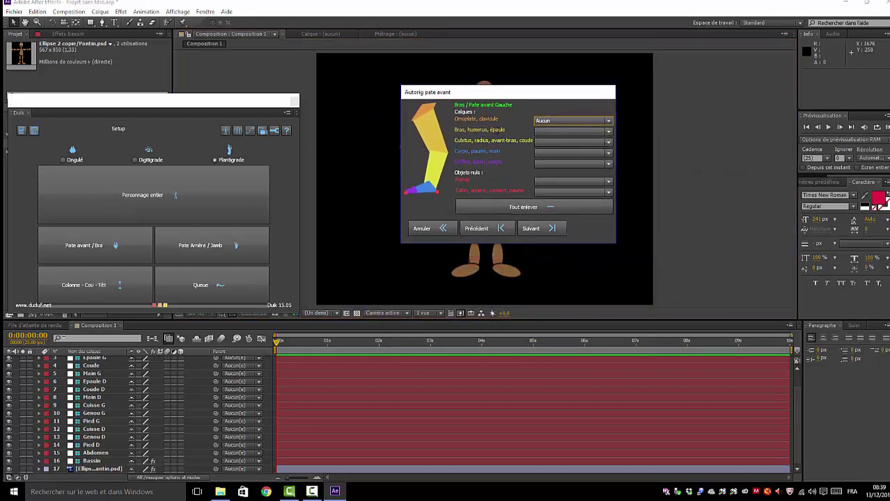
- Assign 3 - Epaule G, 4 - Coude and 5 - Main G to the left arm slots
left_click(610, 133)
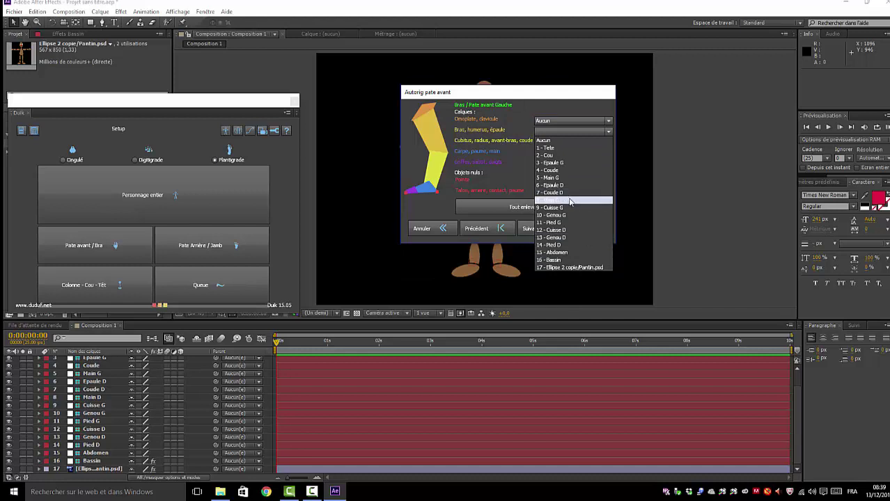
left_click(565, 163)
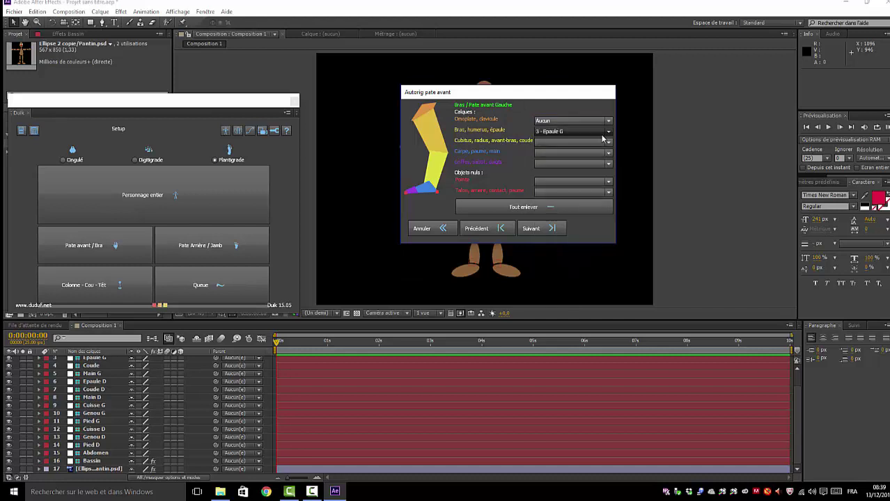
left_click(608, 145)
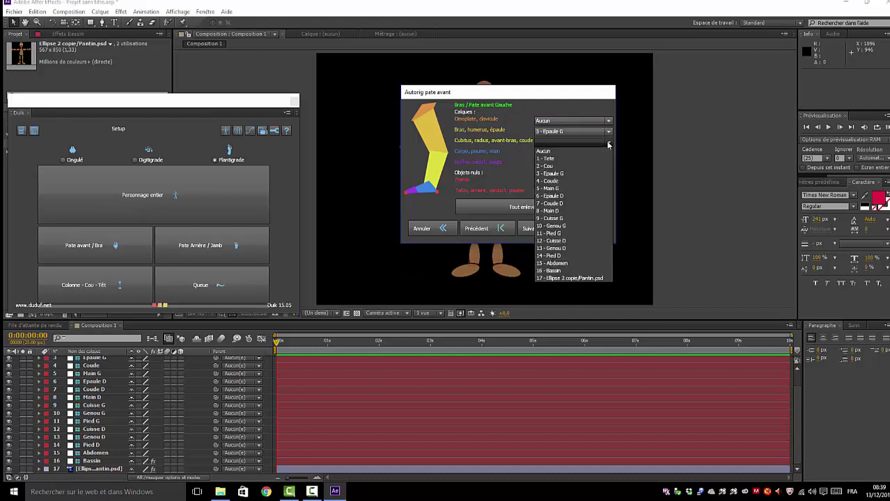
left_click(550, 183)
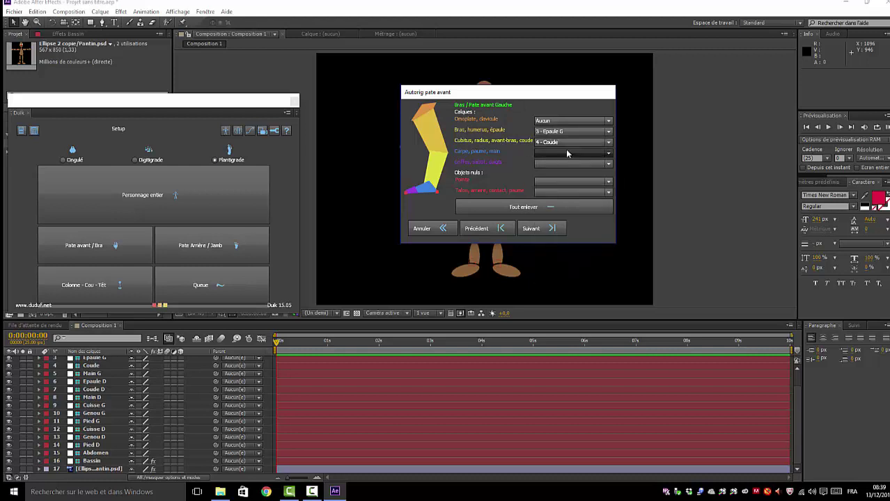
left_click(607, 157)
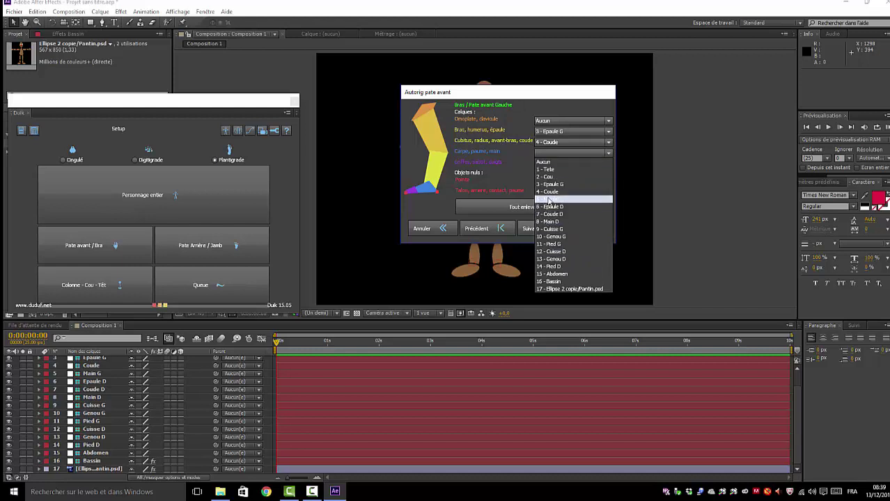
left_click(548, 199)
left_click(536, 228)
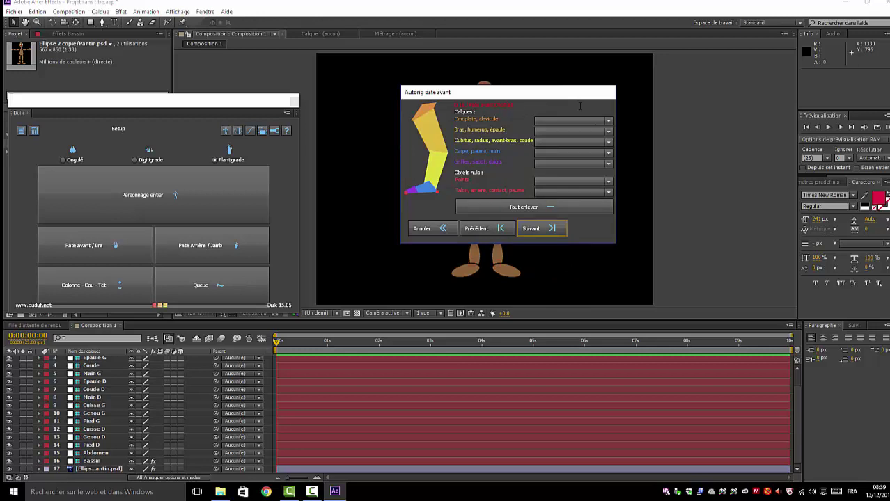
- Set Omoplate to Aucun and assign 6 - Epaule D, 7 - Coude D and 8 - Main D to the right arm
left_click(610, 122)
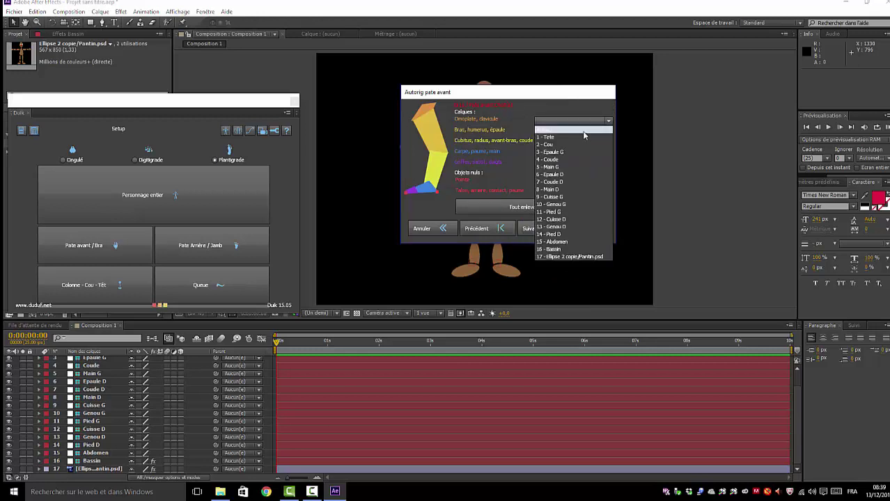
left_click(608, 129)
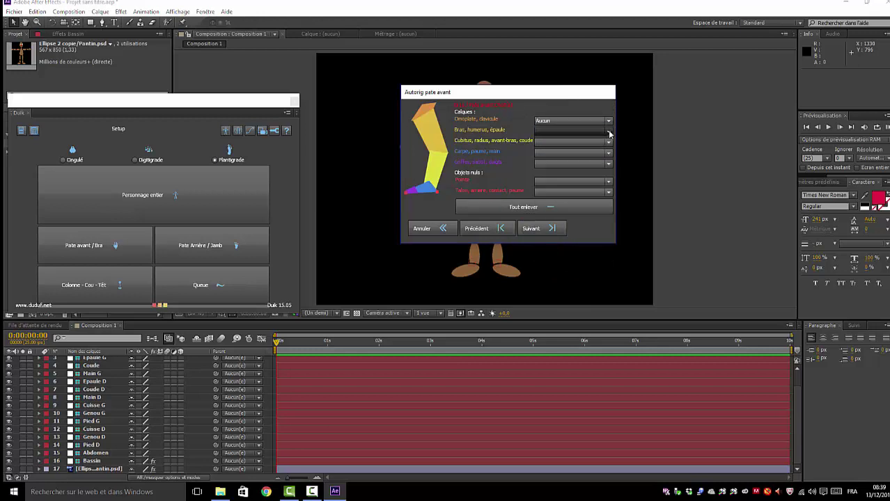
left_click(608, 131)
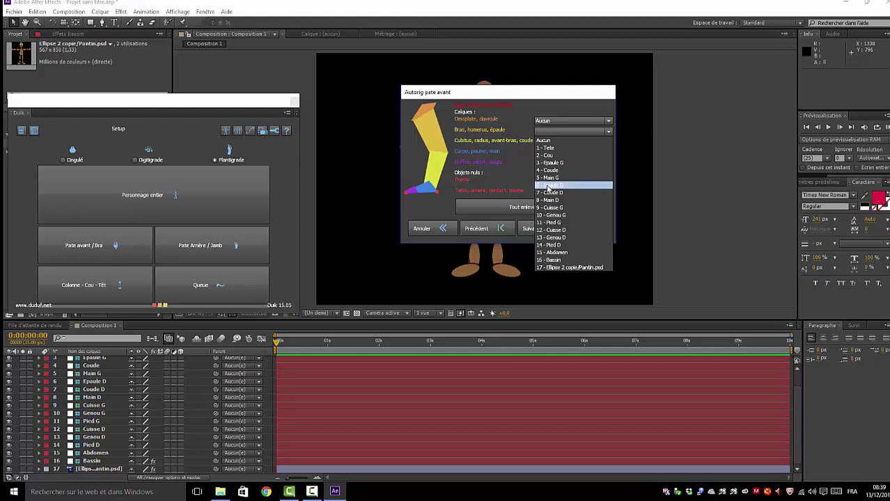
left_click(546, 185)
left_click(609, 143)
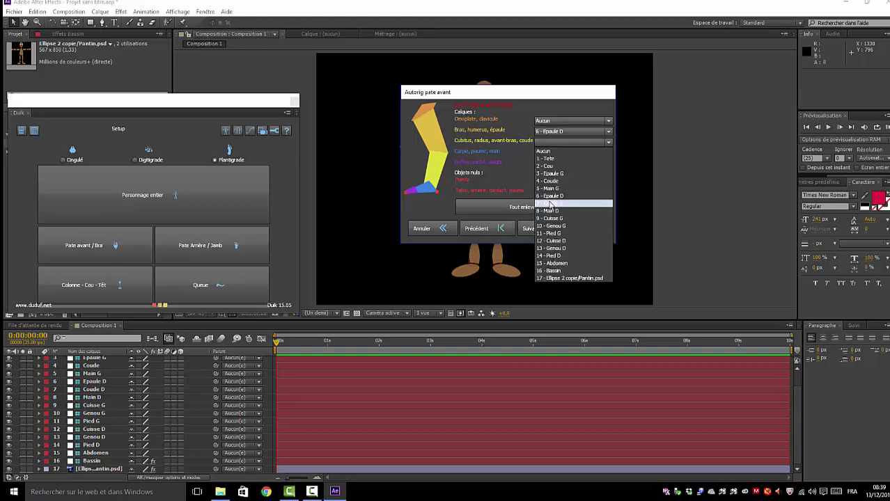
left_click(549, 204)
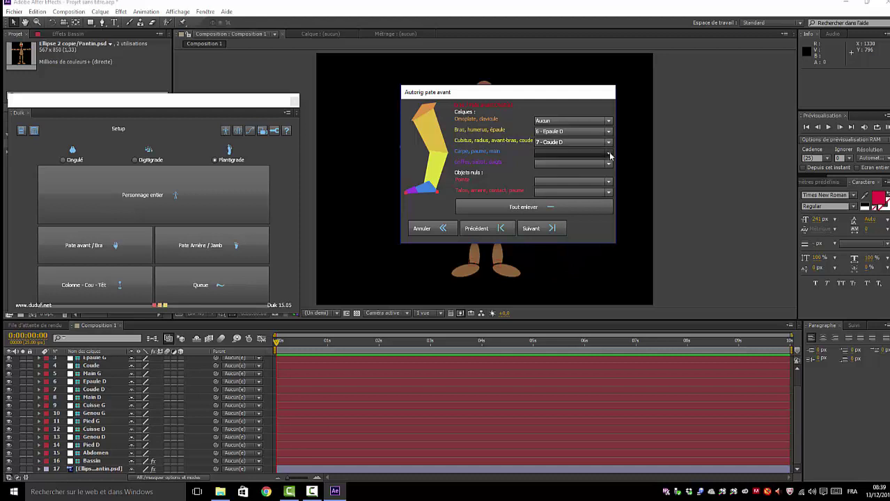
left_click(608, 154)
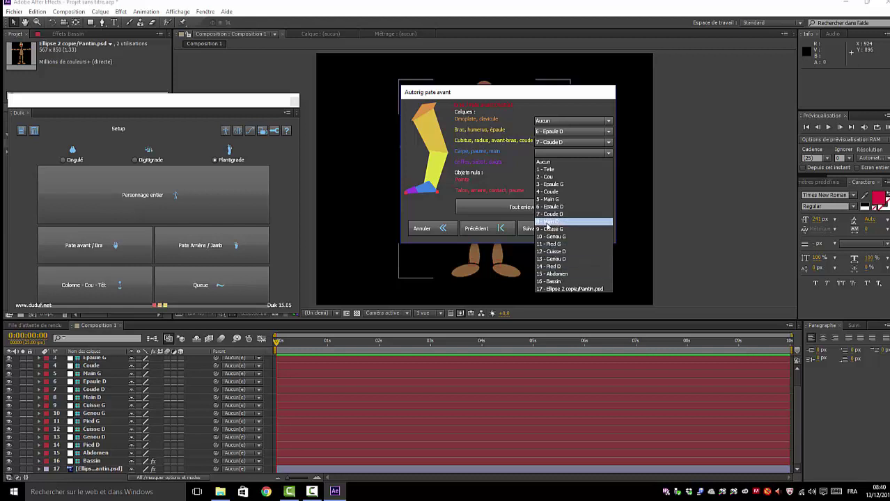
left_click(548, 221)
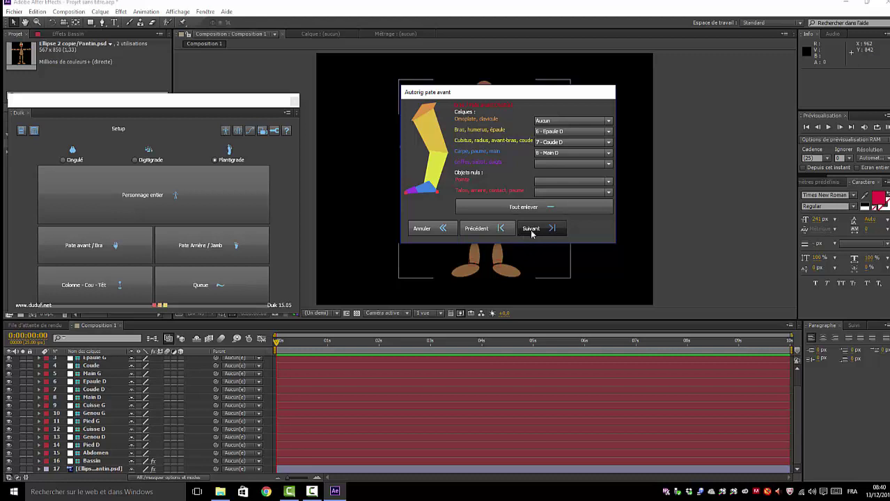
left_click(530, 229)
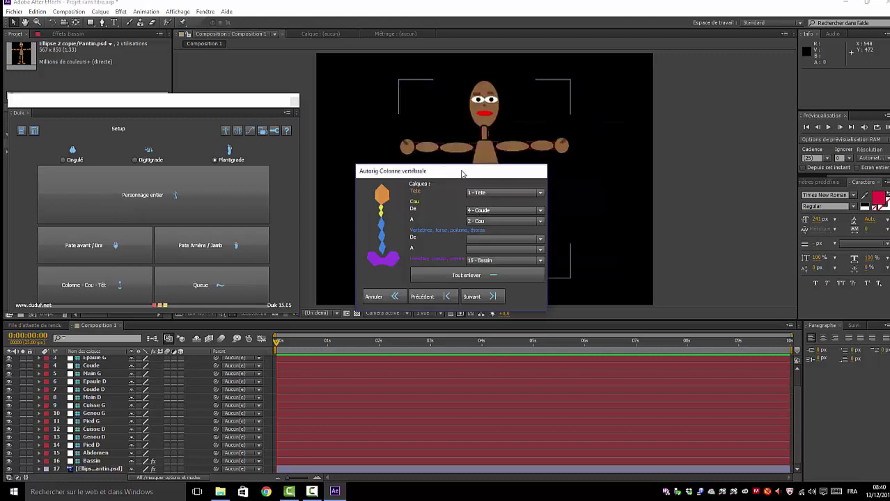
- Set the spine's neck to 2 - Cou and both vertebrae slots to 15 - Abdomen
mouse_move(462, 174)
left_mouse_down()
mouse_move(576, 174)
mouse_move(574, 113)
left_mouse_up()
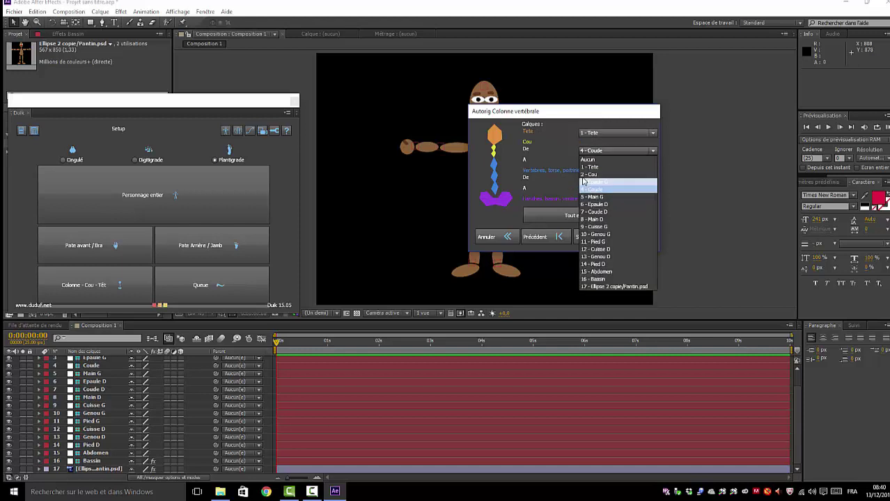
left_click(589, 174)
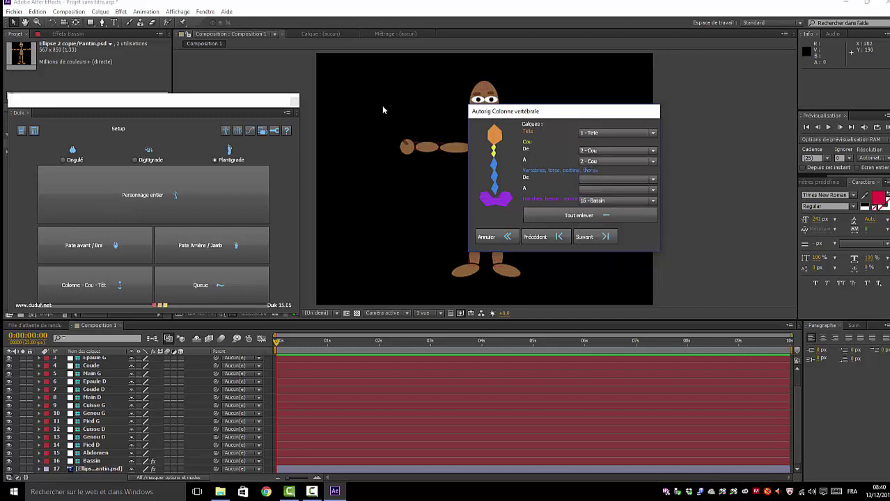
left_click(653, 182)
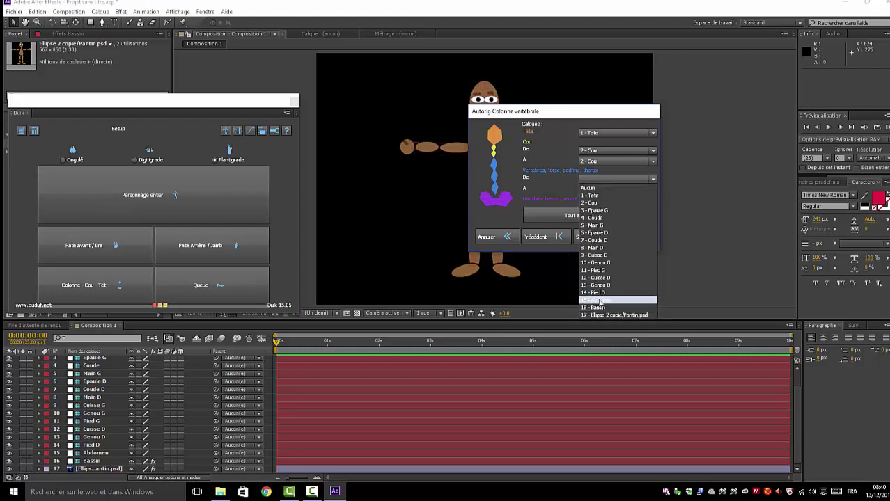
left_click(597, 300)
left_click(653, 193)
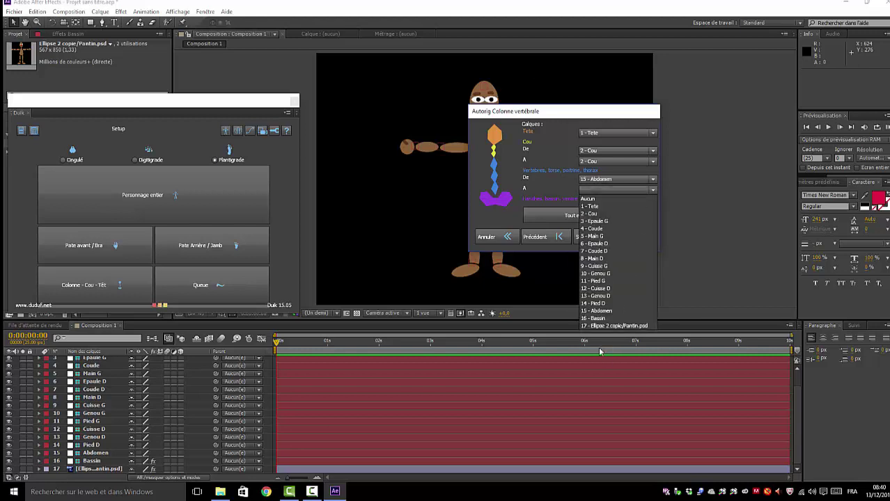
left_click(596, 311)
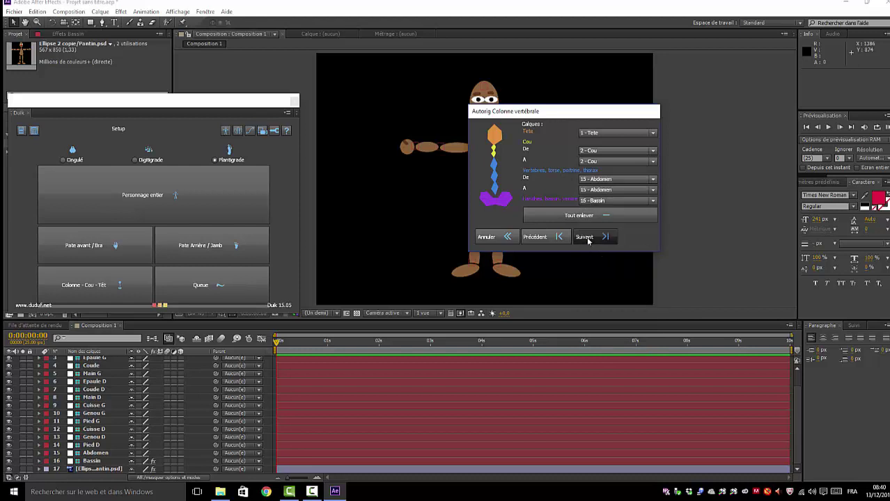
left_click(587, 238)
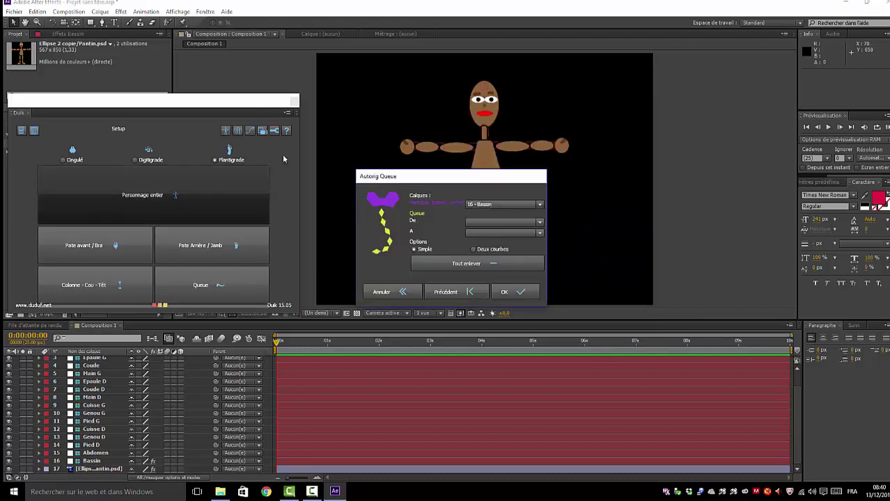
- Set the tail's hips layer to Aucun and build the rig without a tail
left_click_drag(449, 182, 637, 111)
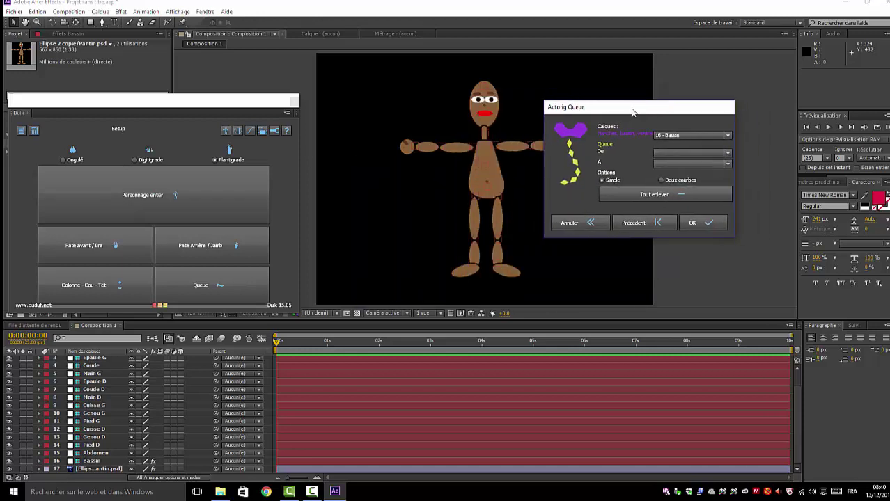
left_click(726, 138)
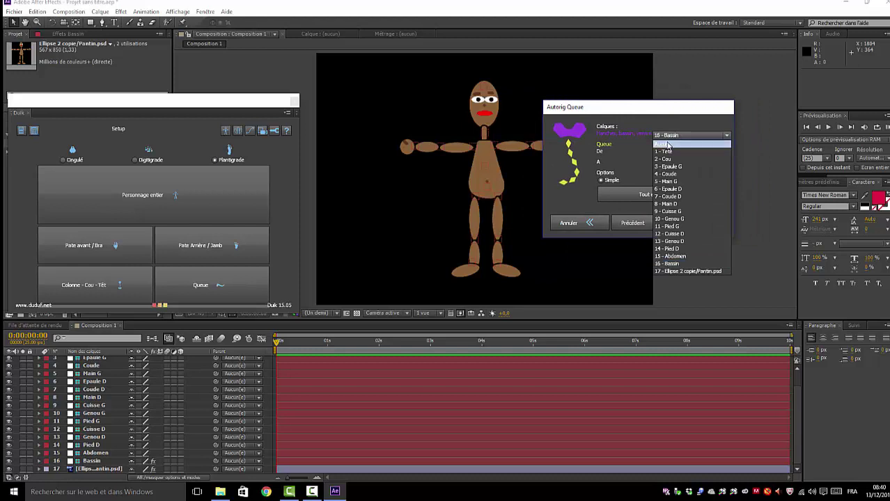
left_click(669, 144)
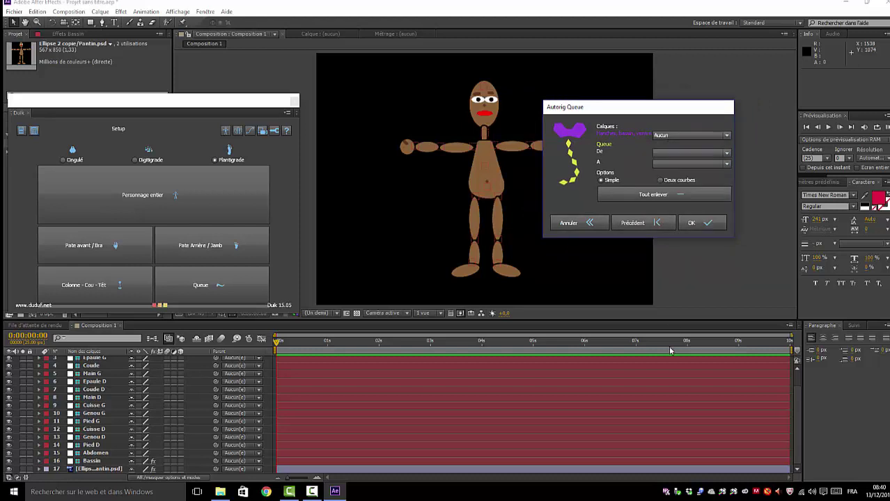
left_click(691, 223)
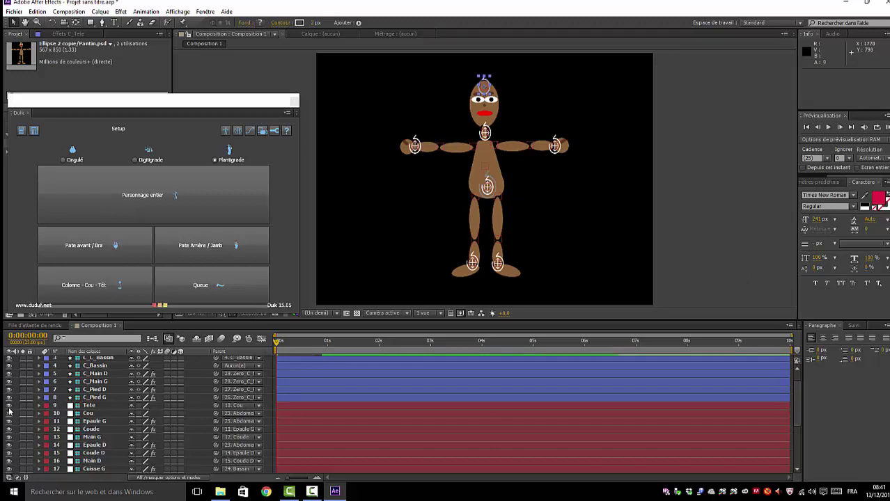
- Hide the layers Pied G through Abdomen and drag C_Pied D up to bend the right leg
left_click_drag(8, 409, 13, 479)
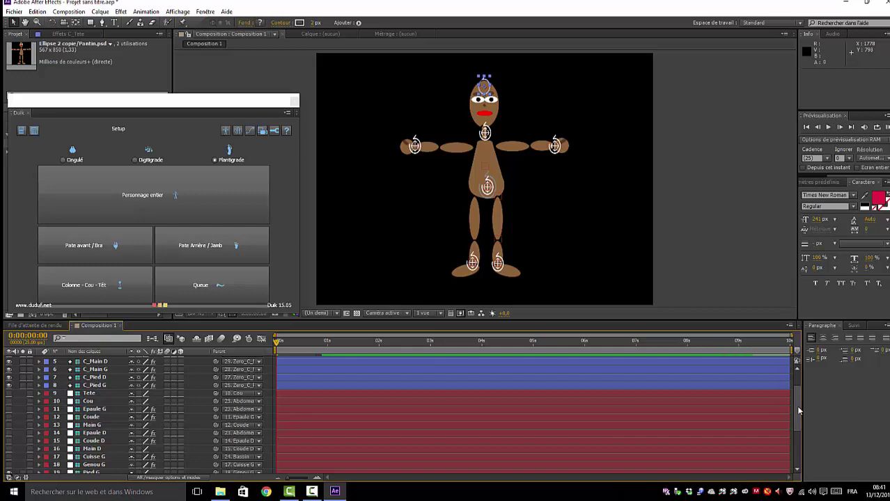
scroll(799, 415, "down", 5)
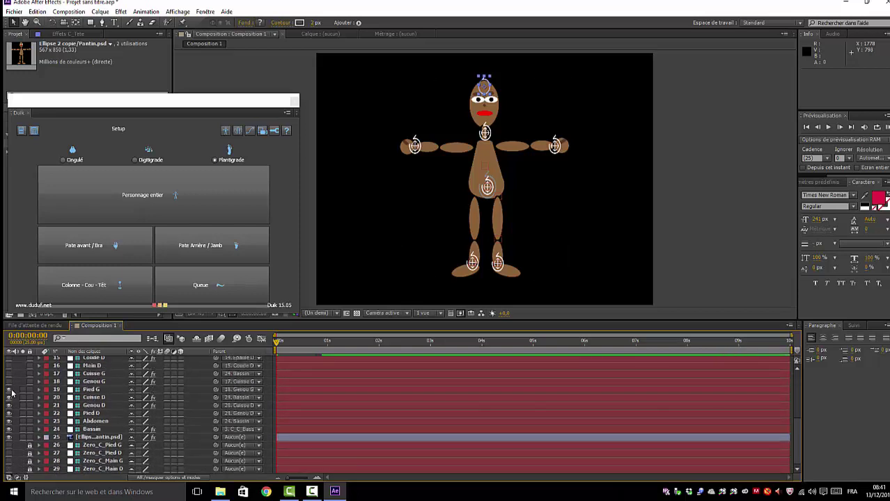
left_click_drag(9, 390, 7, 423)
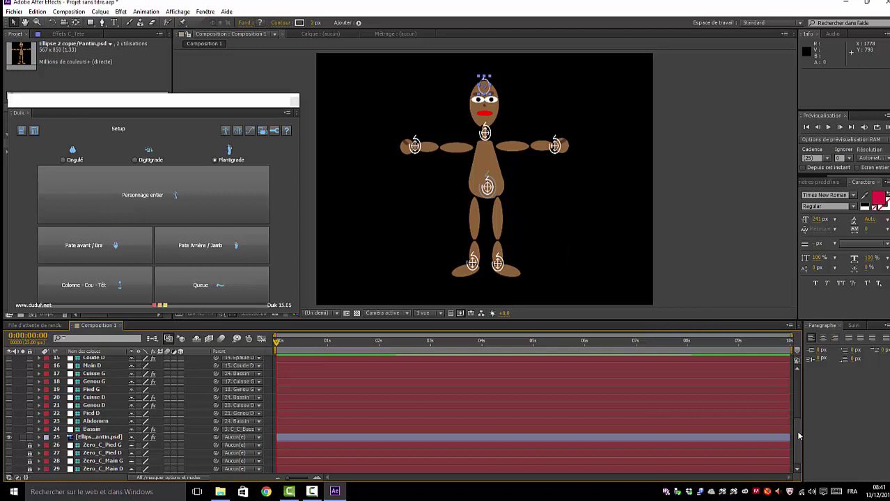
left_click_drag(799, 436, 797, 356)
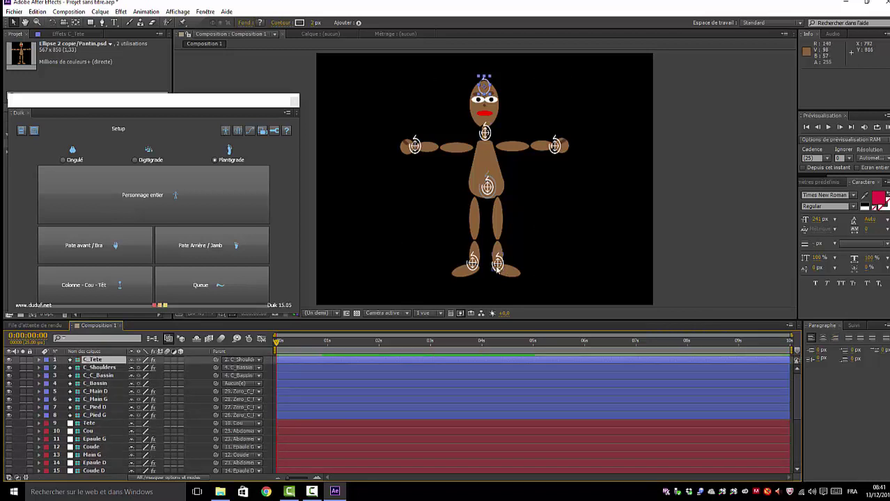
left_click_drag(498, 269, 535, 244)
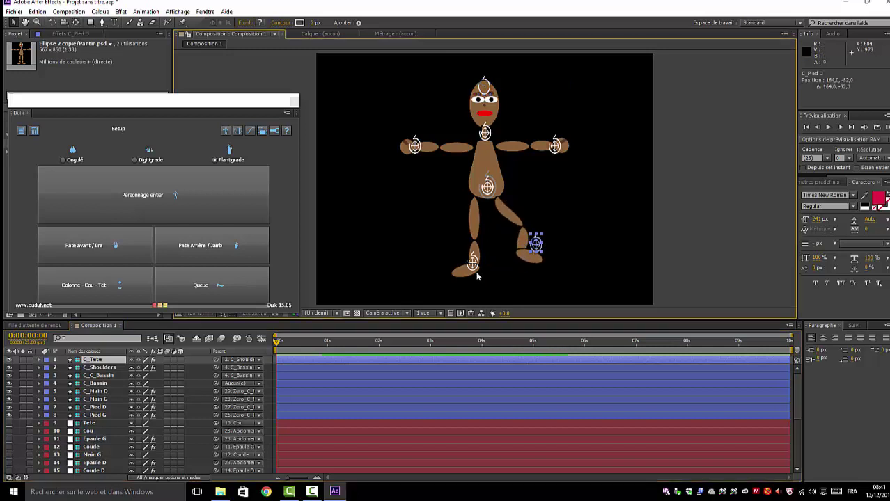
- Drag the C_Pied G controller out to the left to swing the left leg wide
mouse_move(472, 264)
left_mouse_down()
mouse_move(454, 260)
mouse_move(416, 207)
mouse_move(436, 211)
mouse_move(442, 245)
left_mouse_up()
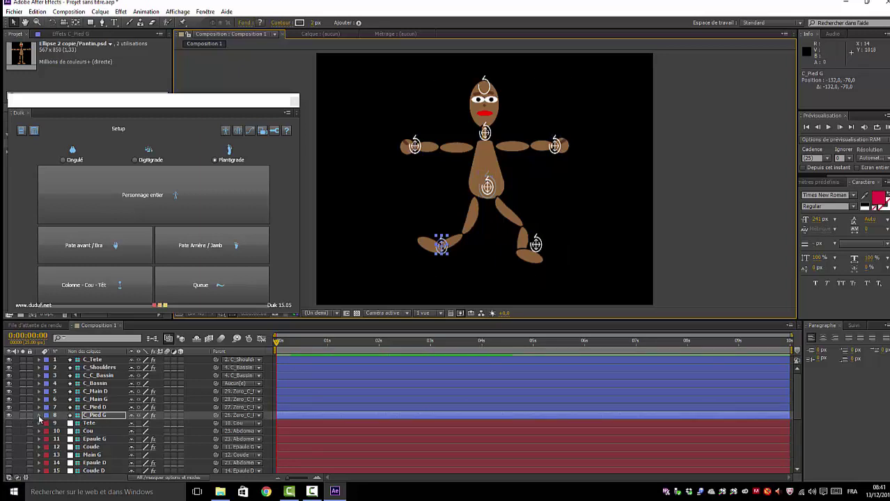
- Set C_Pied G's IK Genou G Clockwise option to Non to flip the left knee
left_click(39, 416)
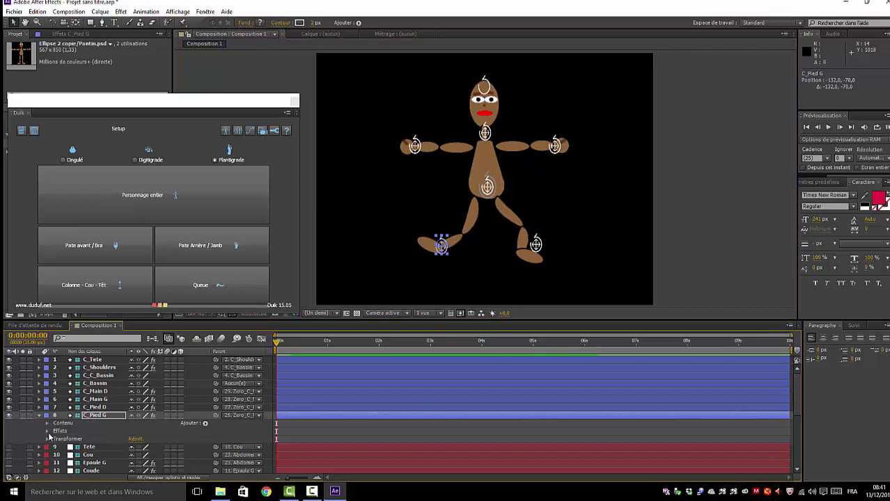
left_click(48, 432)
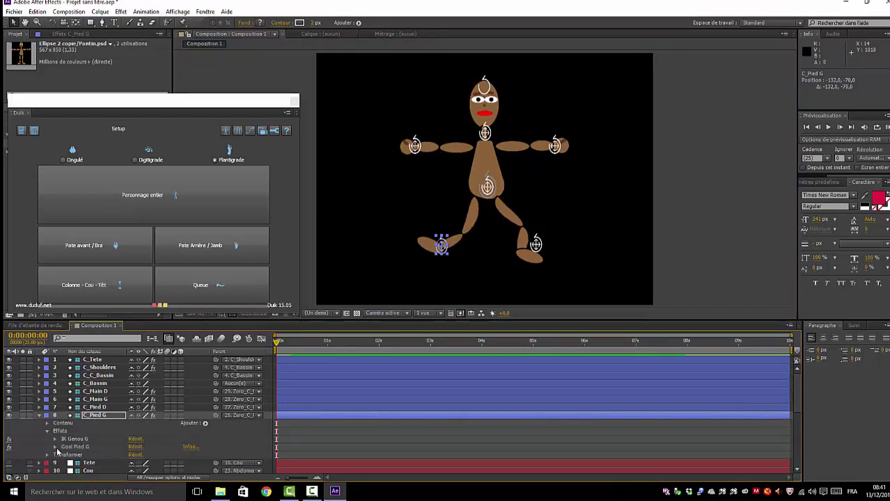
left_click(55, 439)
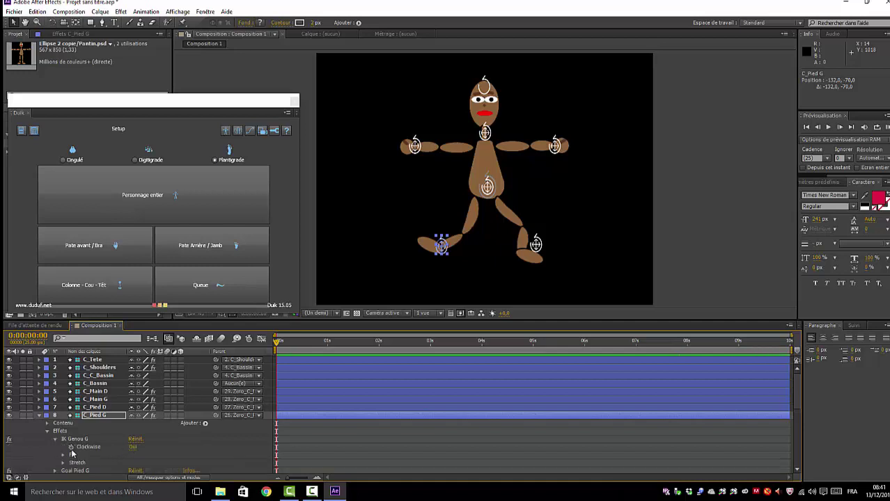
left_click(132, 447)
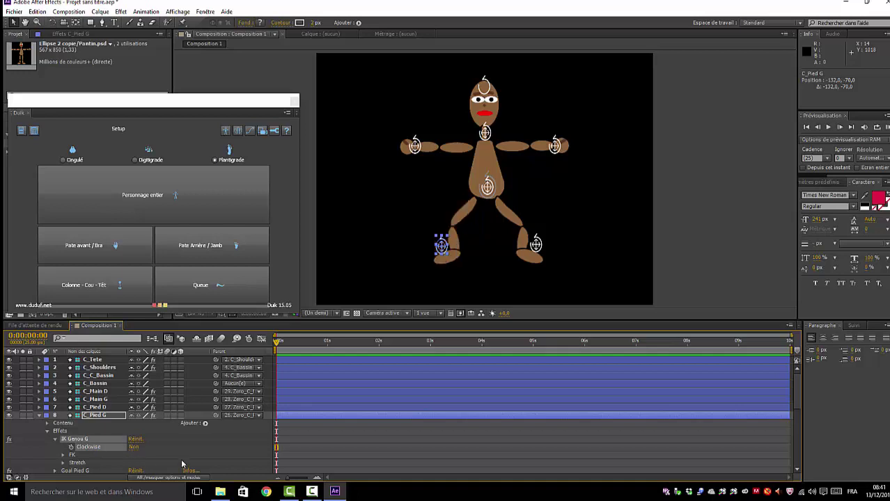
- Test the left knee by raising and lowering the left foot, then shift the pelvis right
left_click_drag(435, 225, 426, 209)
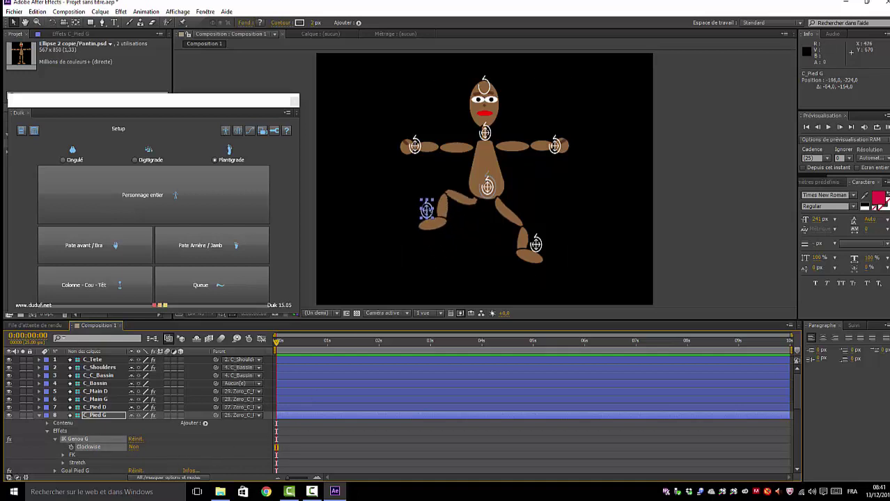
left_click(74, 461)
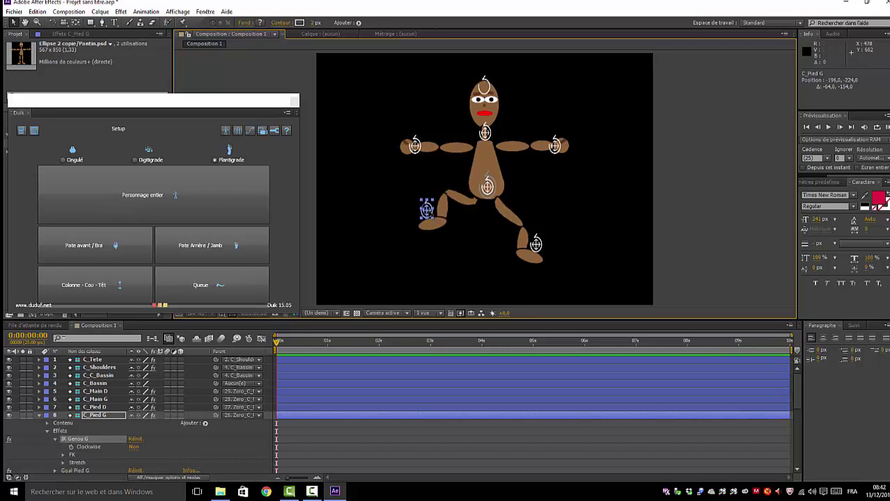
mouse_move(432, 217)
left_mouse_down()
mouse_move(463, 256)
mouse_move(452, 244)
left_mouse_up()
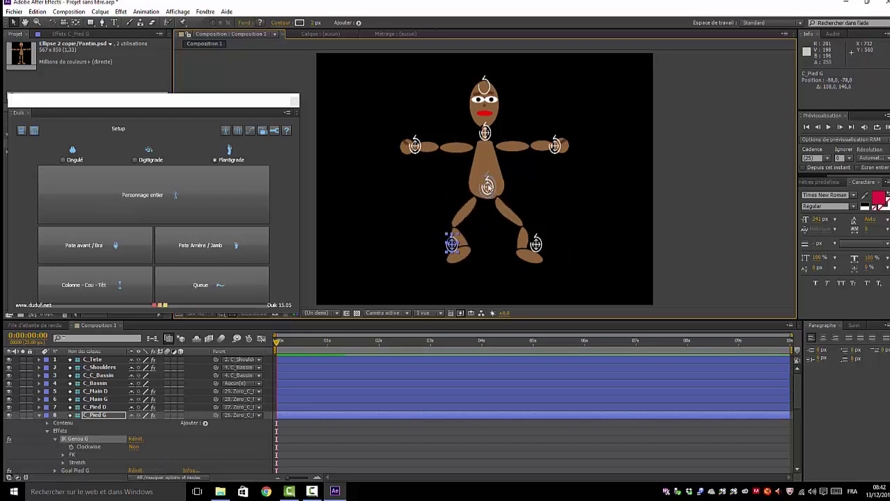
left_click_drag(489, 191, 496, 185)
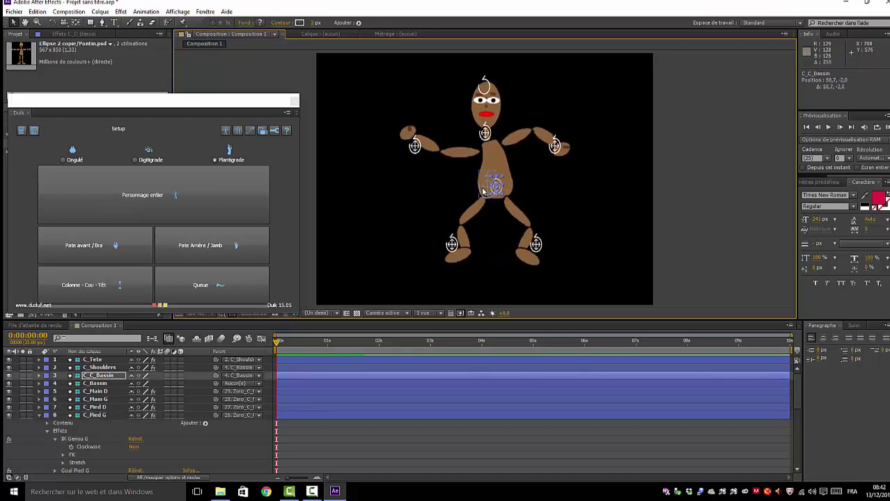
- Nudge the pelvis and drag C_Main D so the right hand rests beside the hip
mouse_move(497, 185)
left_mouse_down()
mouse_move(494, 203)
mouse_move(491, 174)
mouse_move(480, 183)
mouse_move(502, 184)
left_mouse_up()
left_click(555, 147)
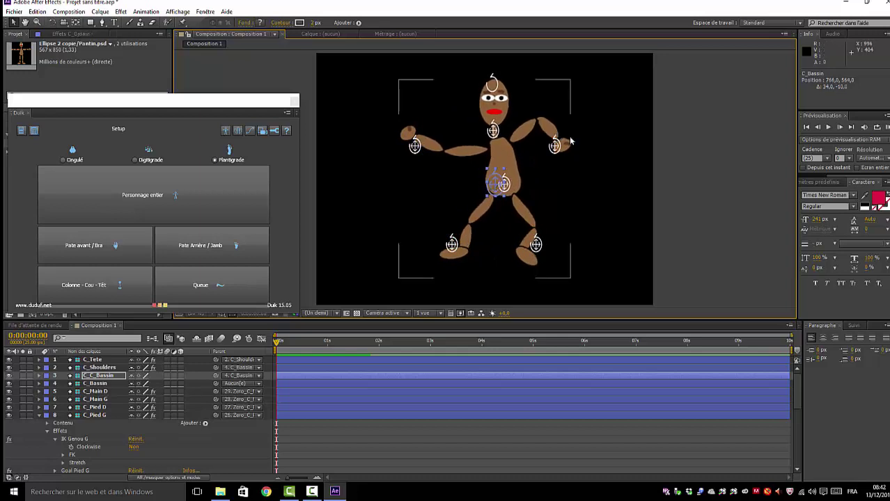
mouse_move(555, 146)
left_mouse_down()
mouse_move(528, 190)
mouse_move(502, 148)
mouse_move(557, 190)
left_mouse_up()
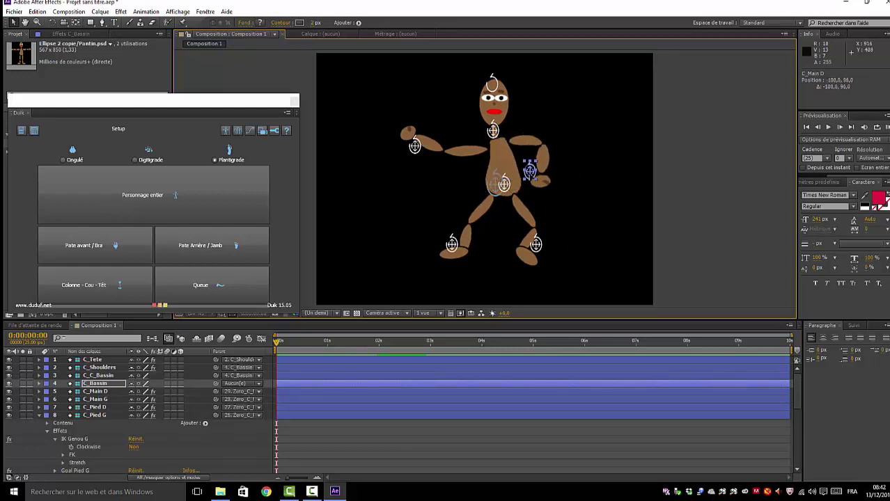
left_click_drag(570, 158, 555, 174)
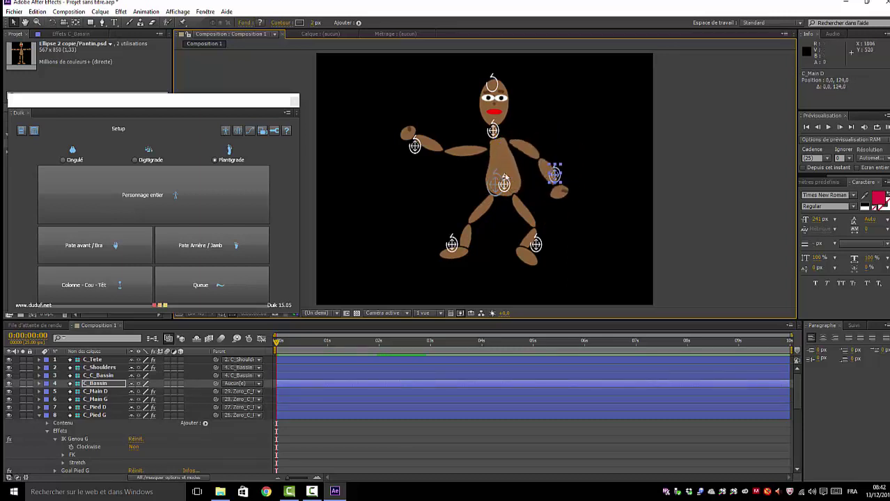
left_click(65, 413)
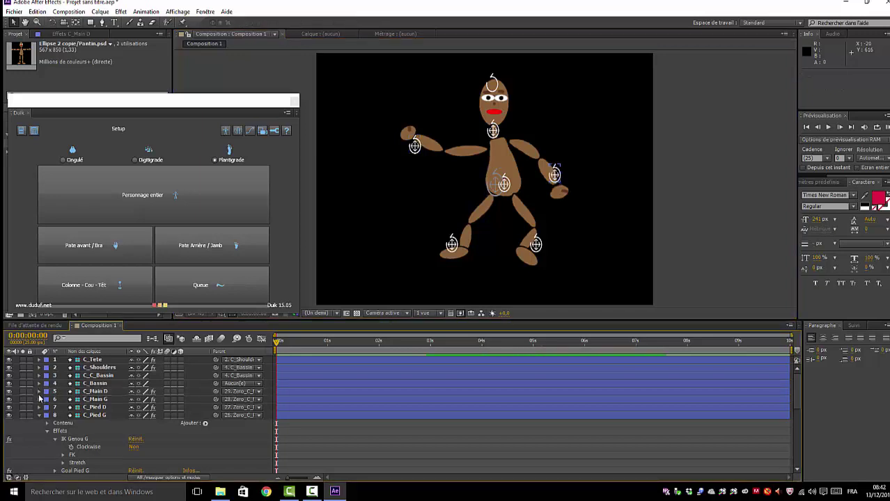
- Turn off Clockwise in C_Main D's IK Coude D effect to flip the right elbow
left_click(39, 392)
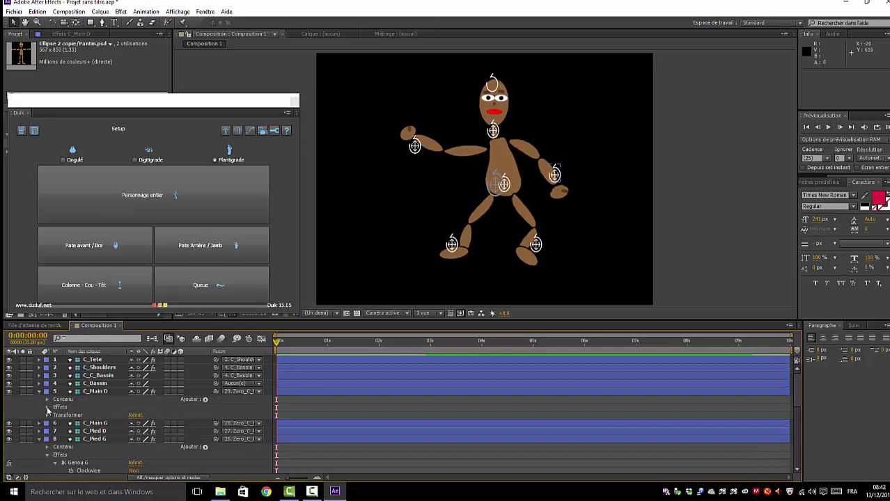
left_click(47, 408)
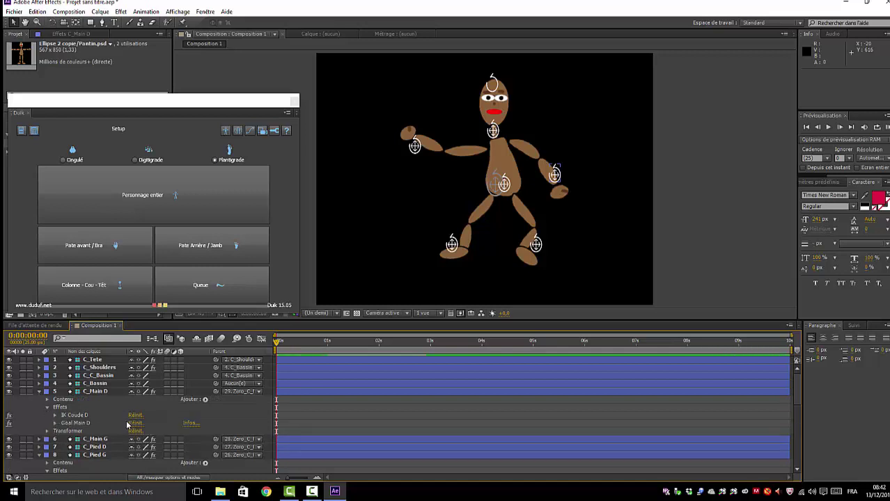
left_click(55, 416)
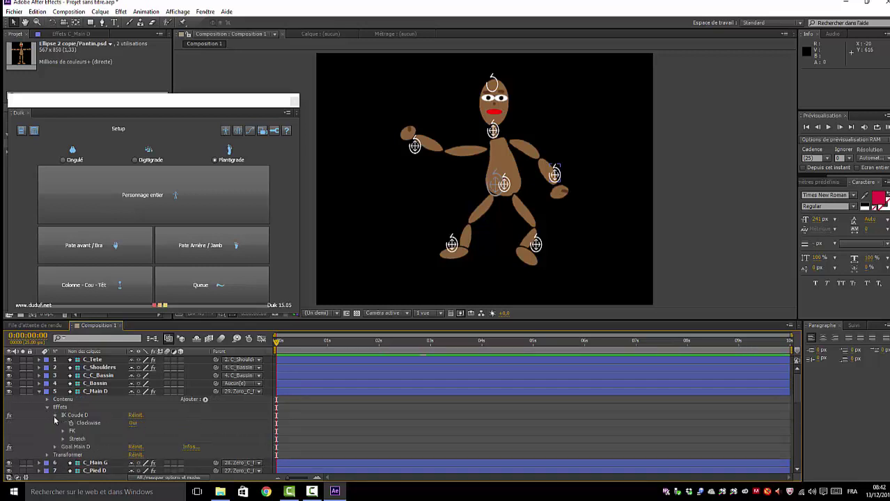
left_click(132, 426)
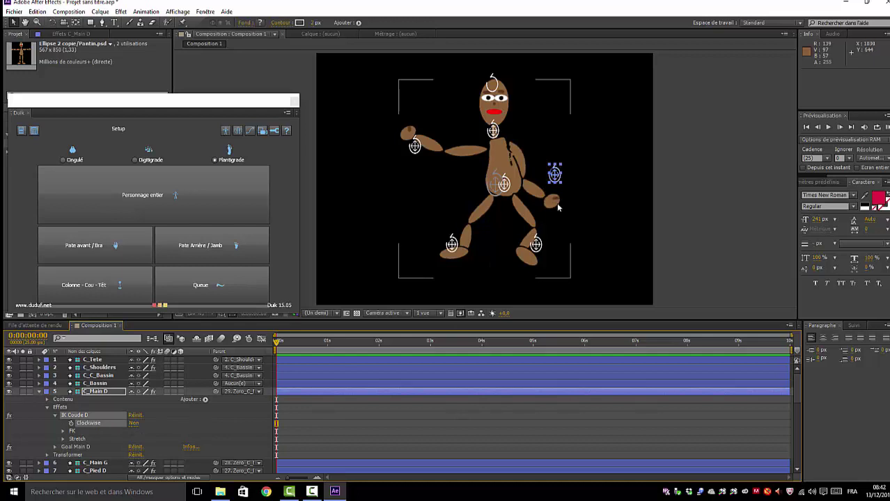
- Test the right arm, bringing the hand to the chest and leaving Clockwise at Non
mouse_move(549, 180)
left_mouse_down()
mouse_move(514, 106)
mouse_move(492, 109)
mouse_move(547, 200)
mouse_move(563, 122)
left_mouse_up()
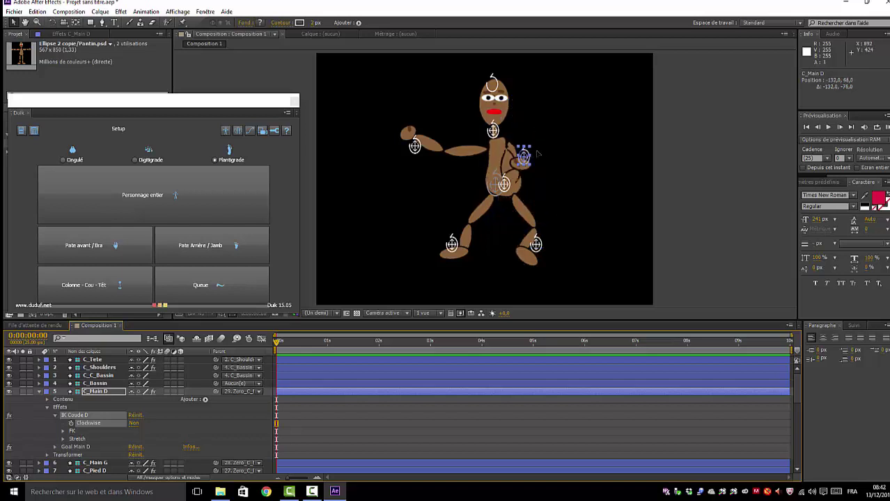
left_click(165, 437)
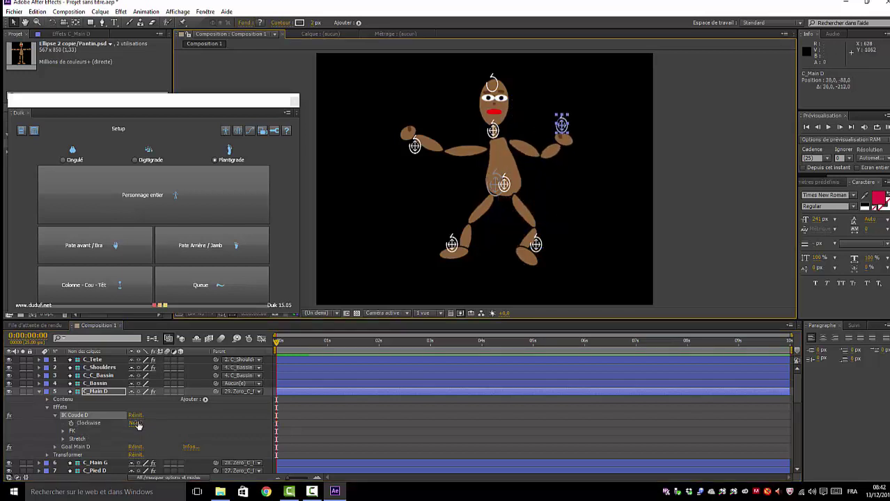
left_click(134, 423)
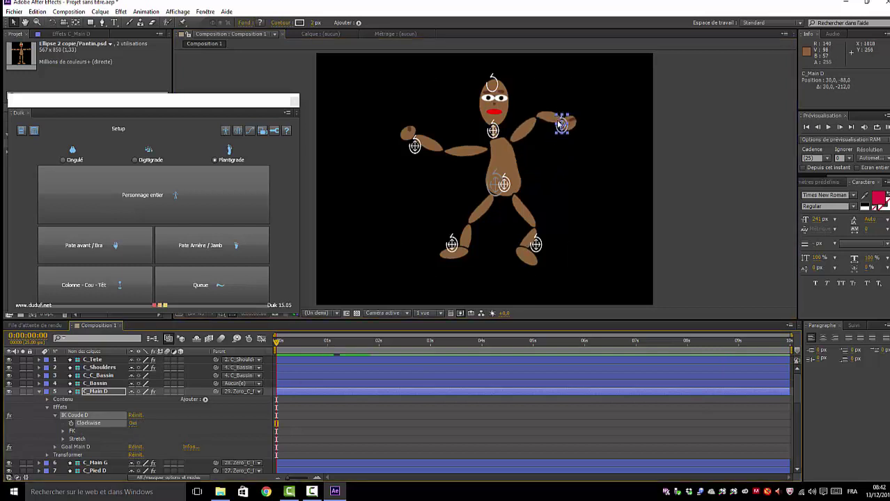
mouse_move(563, 124)
left_mouse_down()
mouse_move(477, 156)
mouse_move(516, 93)
mouse_move(598, 184)
mouse_move(552, 164)
left_mouse_up()
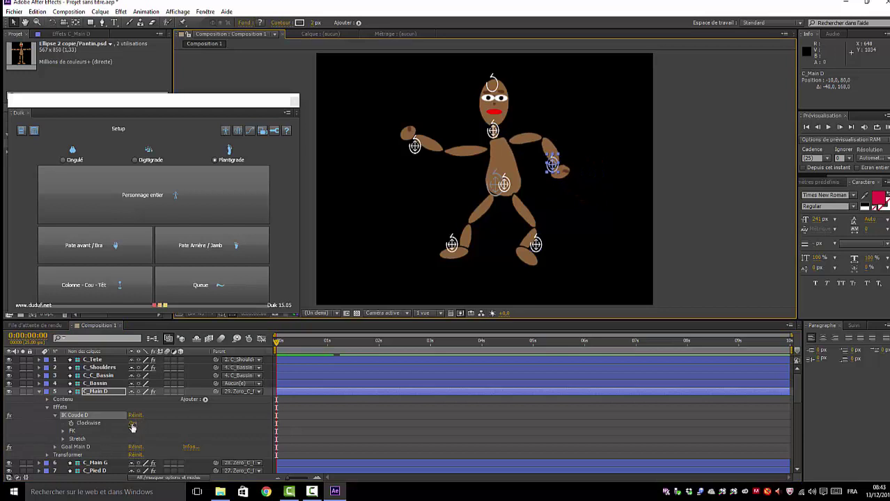
left_click(133, 423)
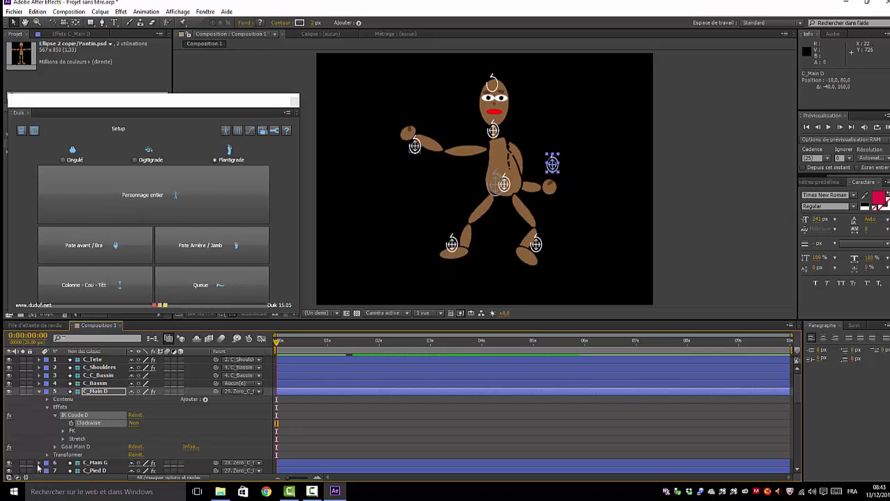
- Set C_Main G's IK Coude Clockwise to Non and drag the left hand down beside the hip
left_click(39, 464)
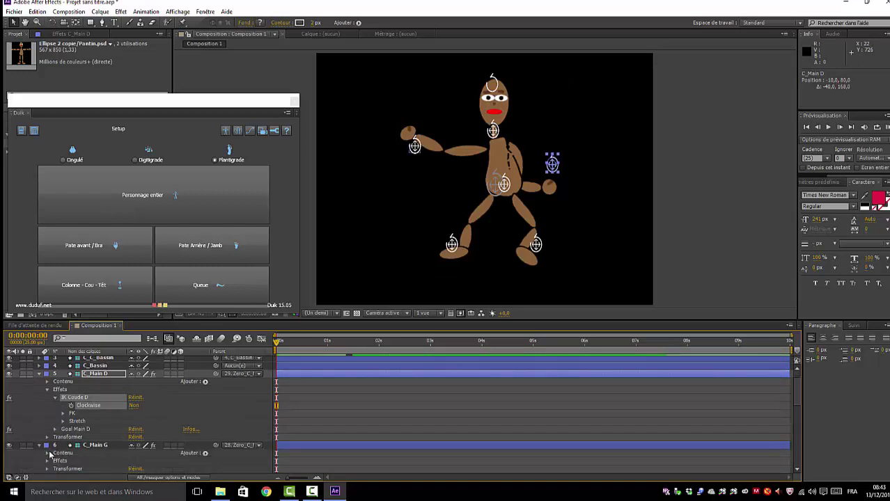
left_click(47, 462)
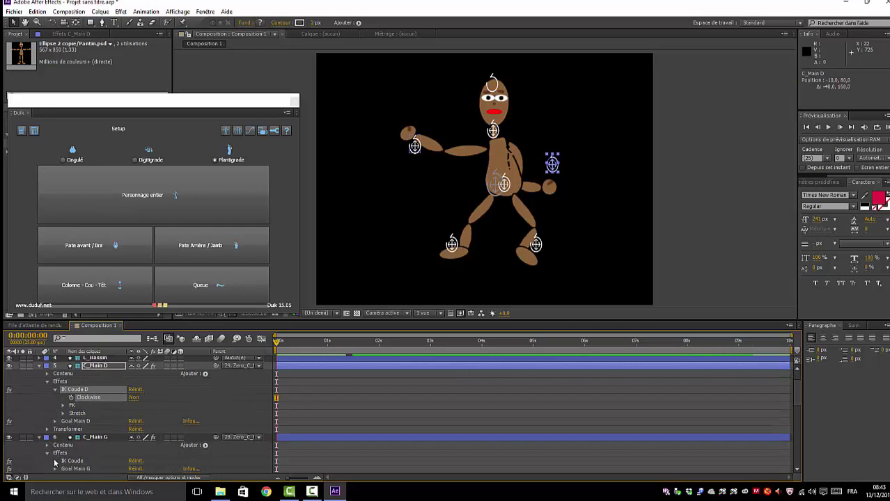
left_click(55, 462)
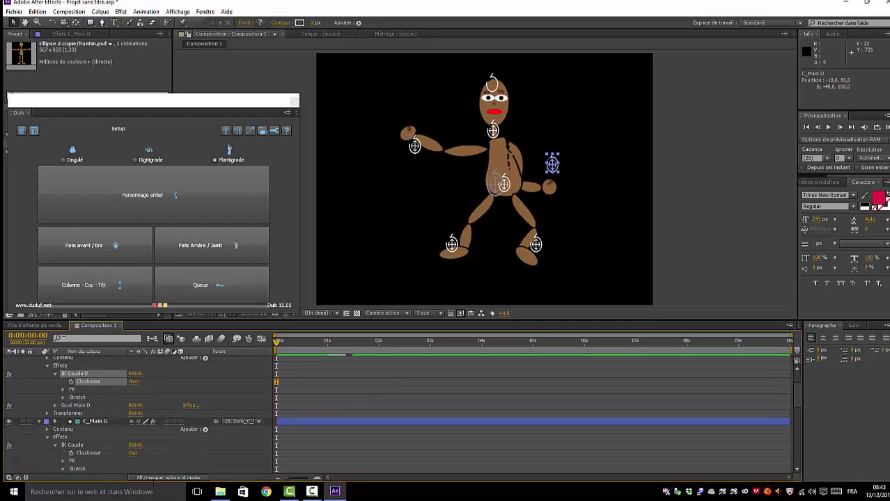
left_click(132, 454)
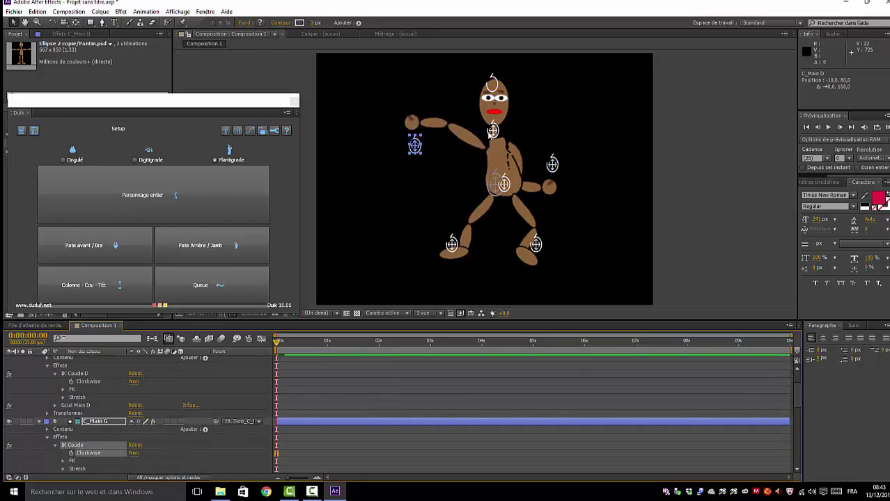
left_click_drag(415, 147, 459, 190)
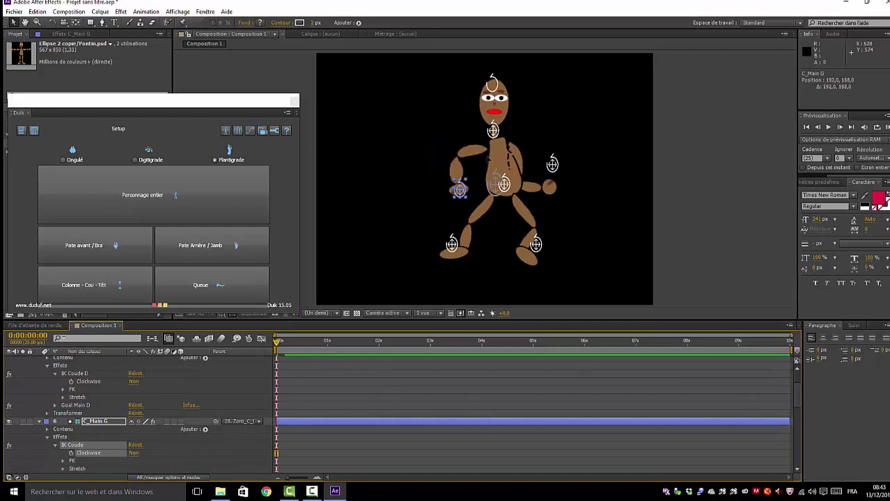
left_click(444, 174)
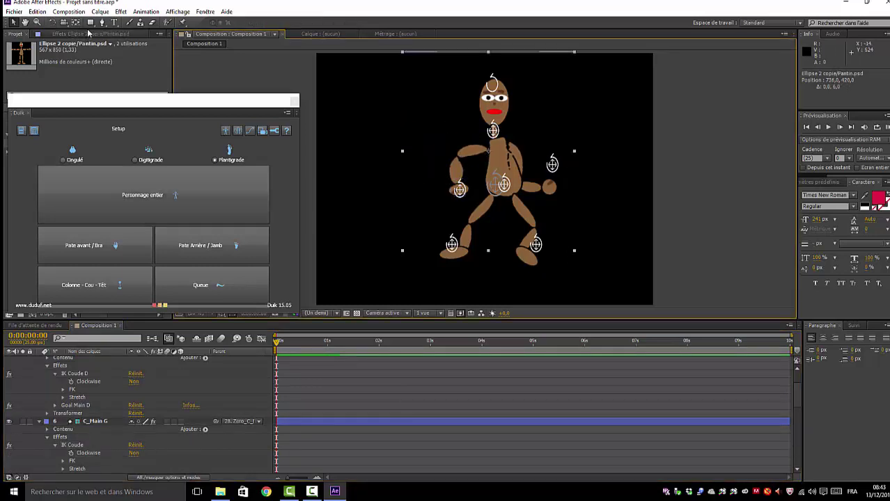
- Undo the last value change with Edition > Annuler and nudge the Ellipse 2 copie layer
left_click(42, 12)
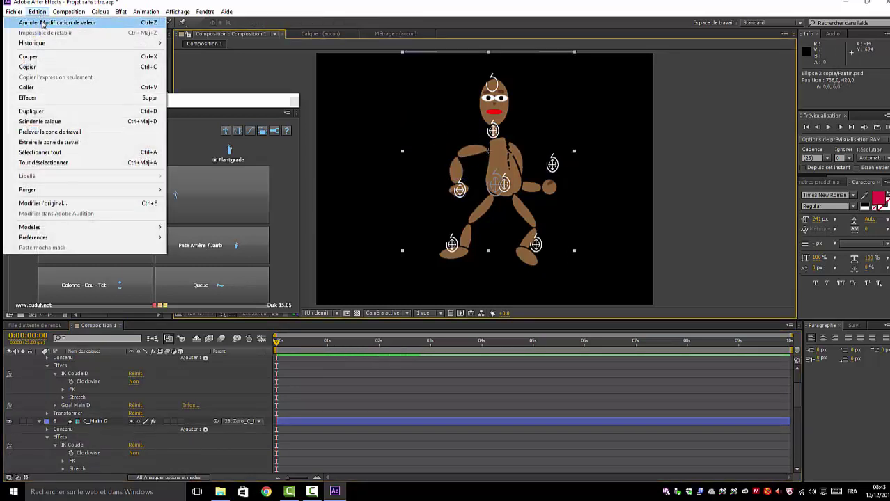
left_click(43, 22)
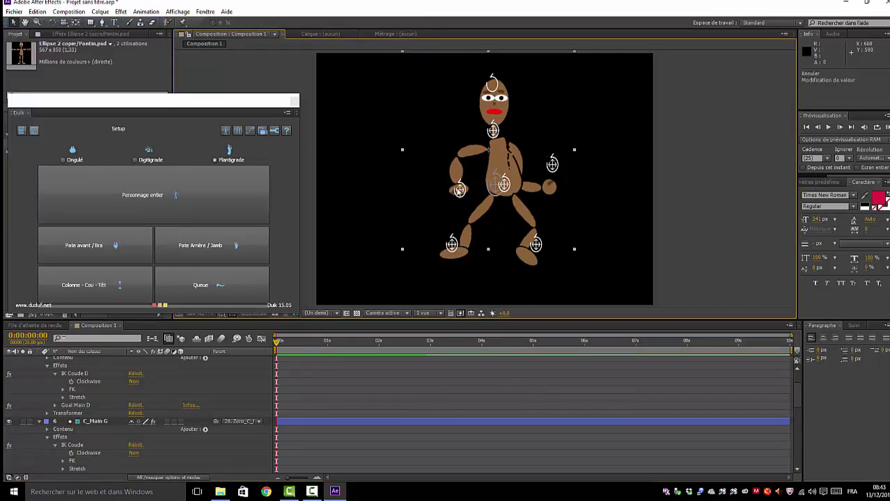
mouse_move(453, 188)
left_mouse_down()
mouse_move(425, 181)
mouse_move(551, 162)
left_mouse_up()
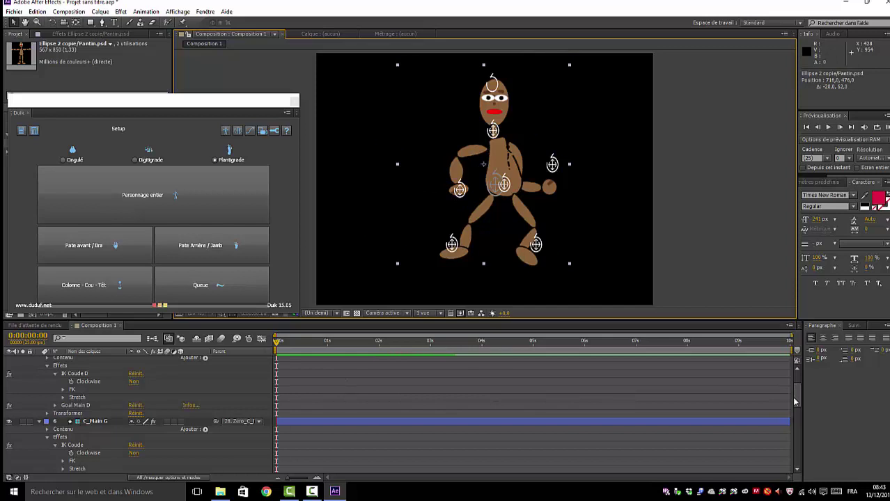
- Scroll the timeline back to the top and drag C_Main G left to stretch the left arm
left_click_drag(796, 403, 795, 463)
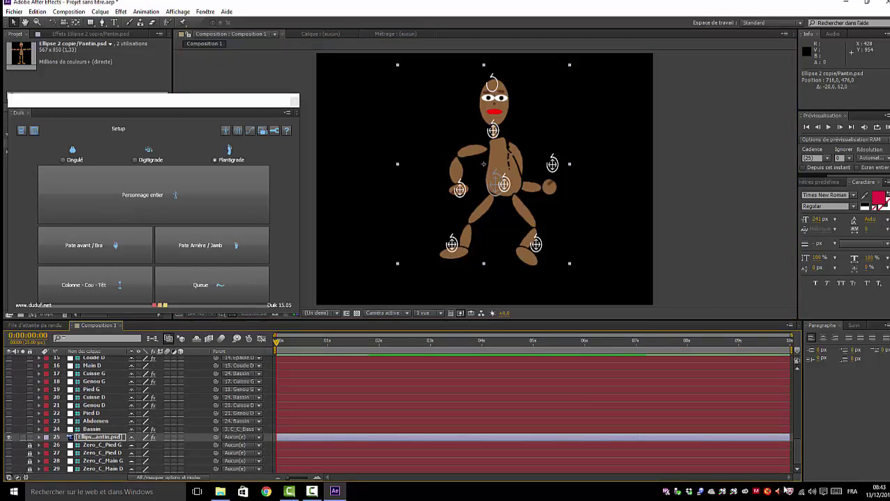
left_click(697, 244)
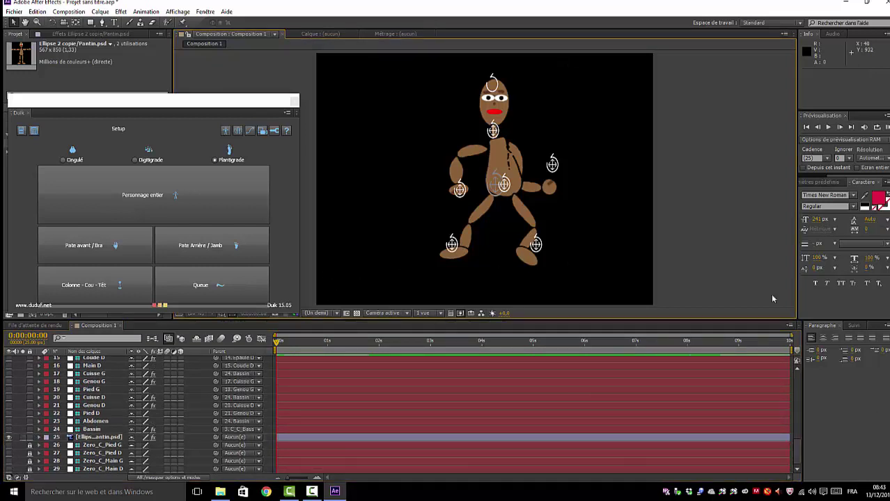
left_click_drag(799, 453, 799, 361)
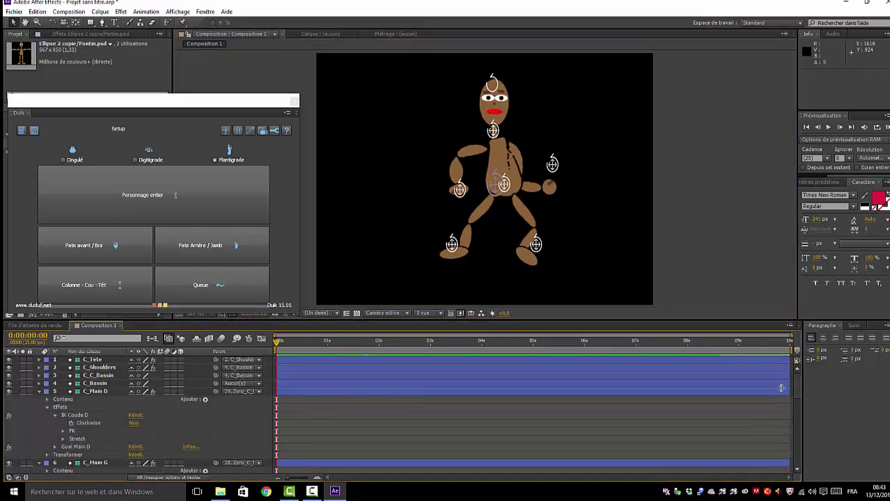
mouse_move(458, 188)
left_mouse_down()
mouse_move(452, 181)
mouse_move(424, 197)
left_mouse_up()
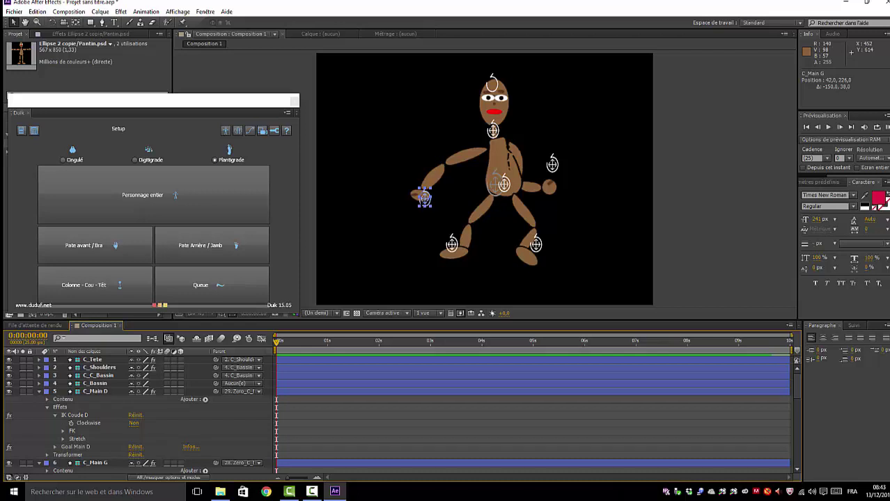
- Drag the C_Main G hand back beside the hip so the left arm bends, then deselect it
mouse_move(424, 197)
left_mouse_down()
mouse_move(393, 216)
mouse_move(382, 206)
mouse_move(433, 187)
mouse_move(351, 224)
mouse_move(453, 183)
left_mouse_up()
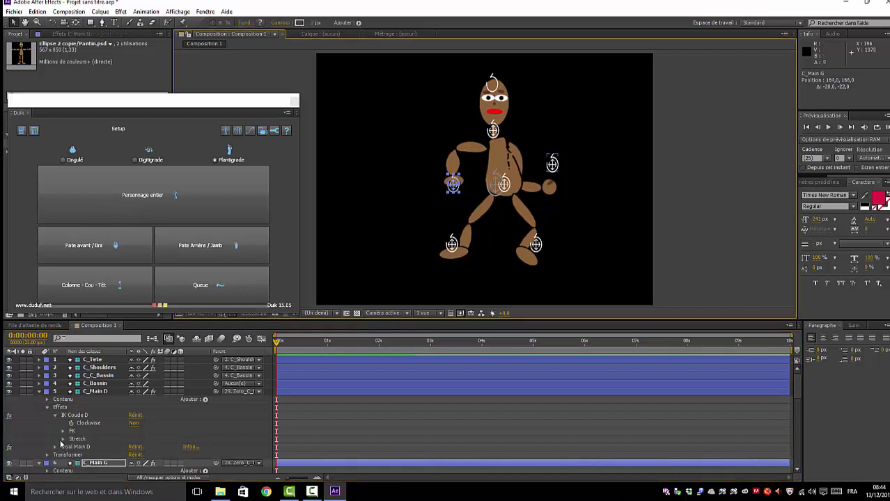
left_click(62, 444)
- Turn Auto-Stretch off in C_Main G's IK Coude Stretch settings
left_click(62, 440)
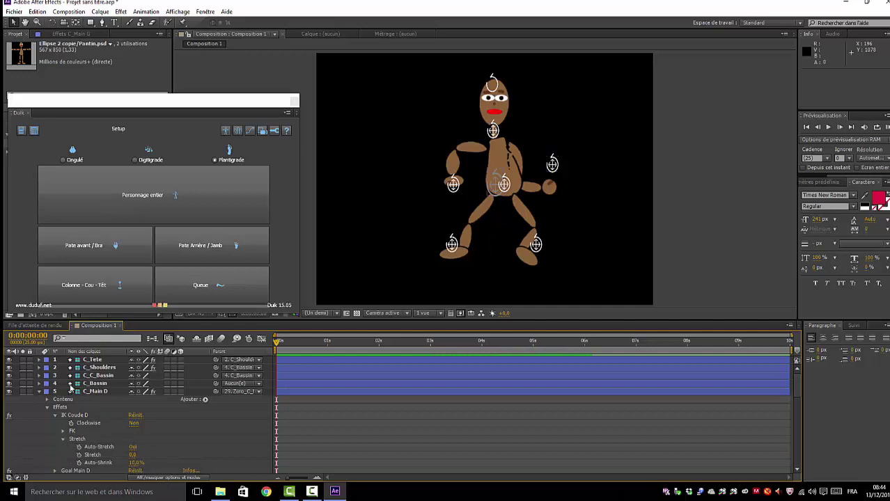
left_click_drag(798, 390, 798, 414)
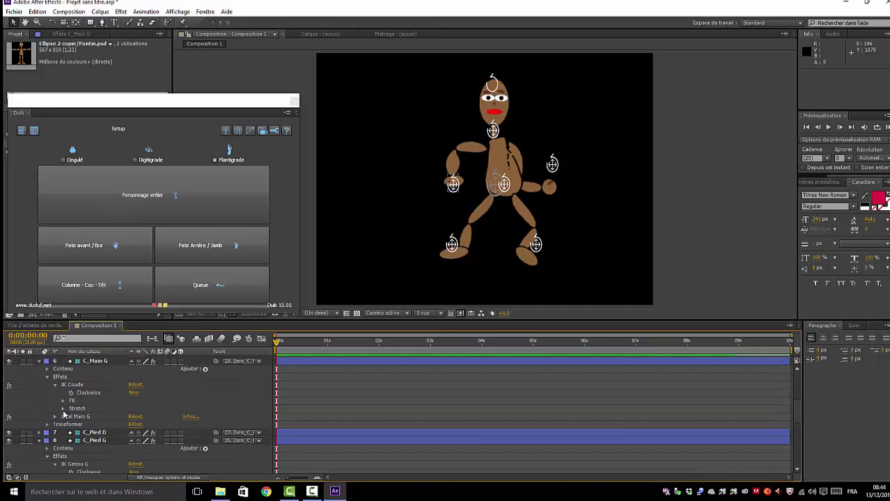
left_click(63, 410)
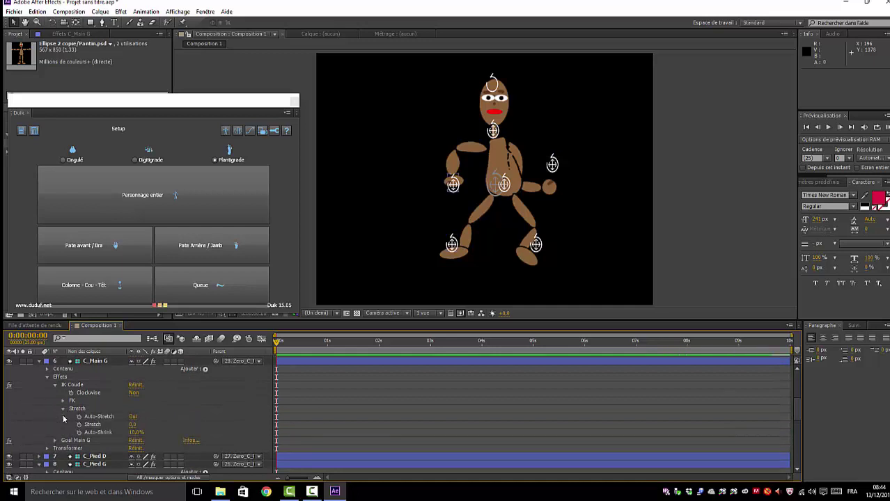
left_click(133, 417)
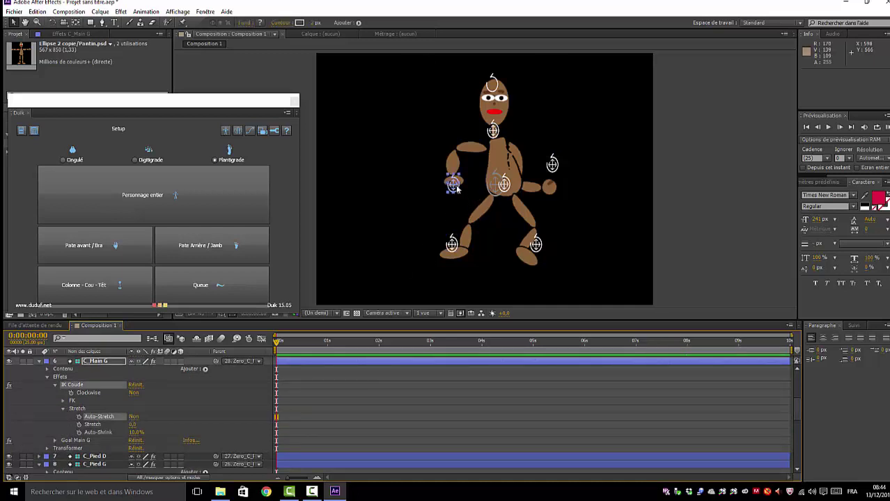
- Scrub the left arm's IK Stretch to 12.0 while moving its hand controller to test
left_click_drag(452, 185, 404, 212)
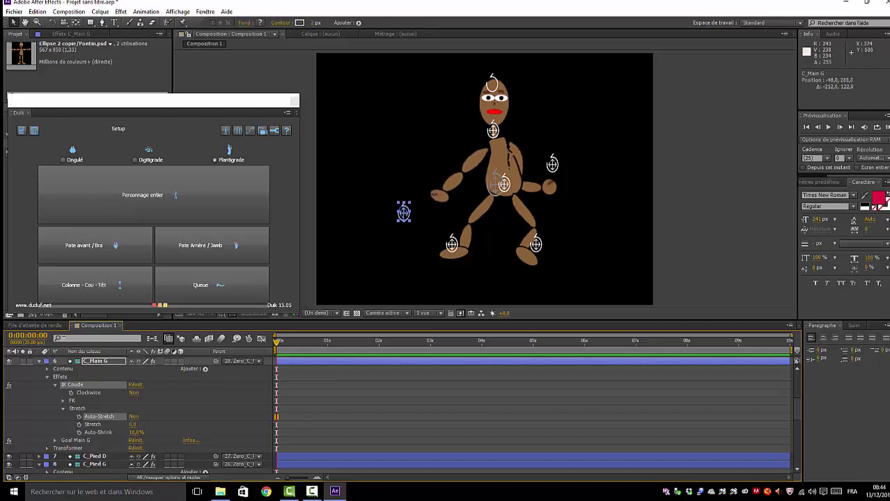
mouse_move(404, 212)
left_mouse_down()
mouse_move(414, 159)
mouse_move(405, 159)
left_mouse_up()
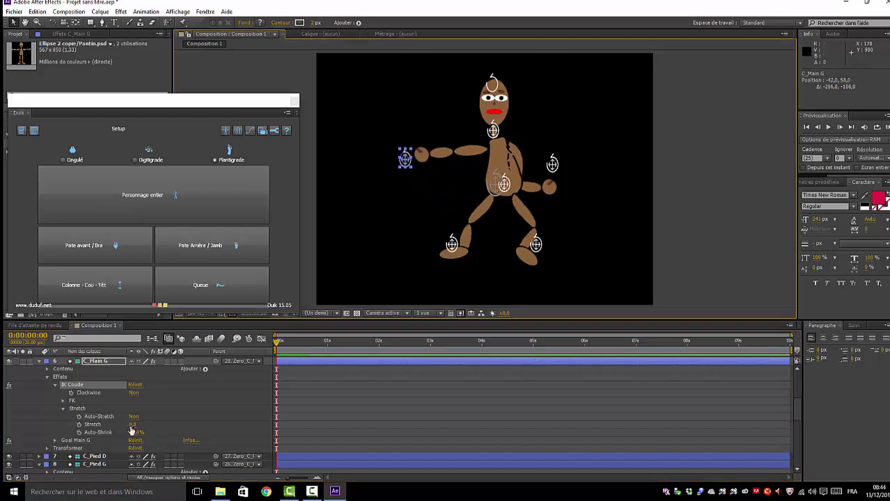
left_click_drag(133, 424, 142, 424)
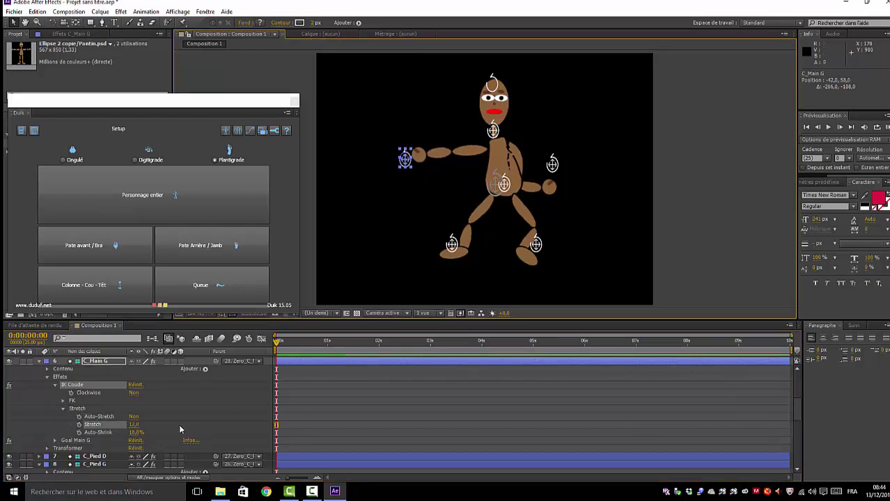
mouse_move(406, 160)
left_mouse_down()
mouse_move(480, 202)
mouse_move(449, 175)
left_mouse_up()
left_click(509, 168)
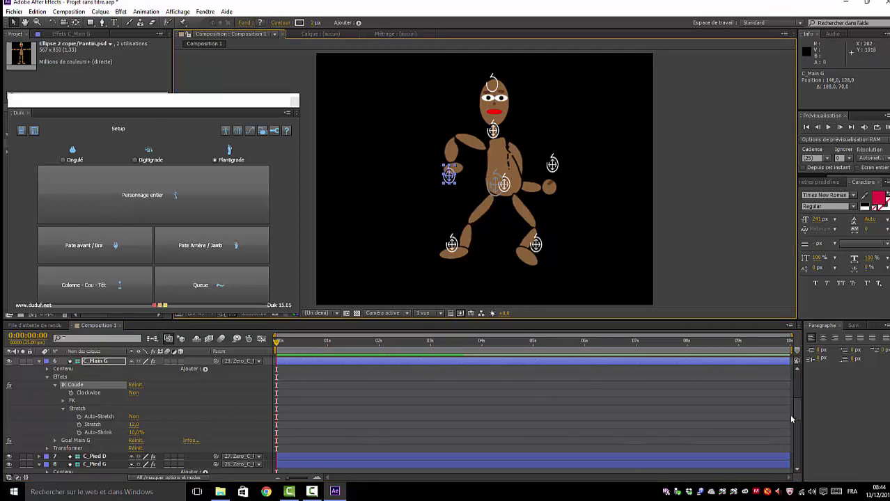
left_click_drag(796, 415, 796, 383)
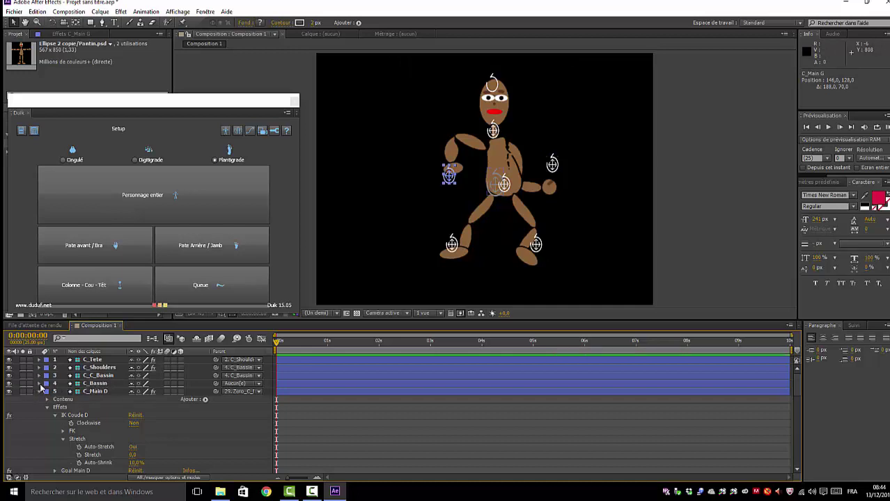
- Set C_Bassin's Rotation to 5° and Position to about 675, 427 in Transformer
left_click(39, 385)
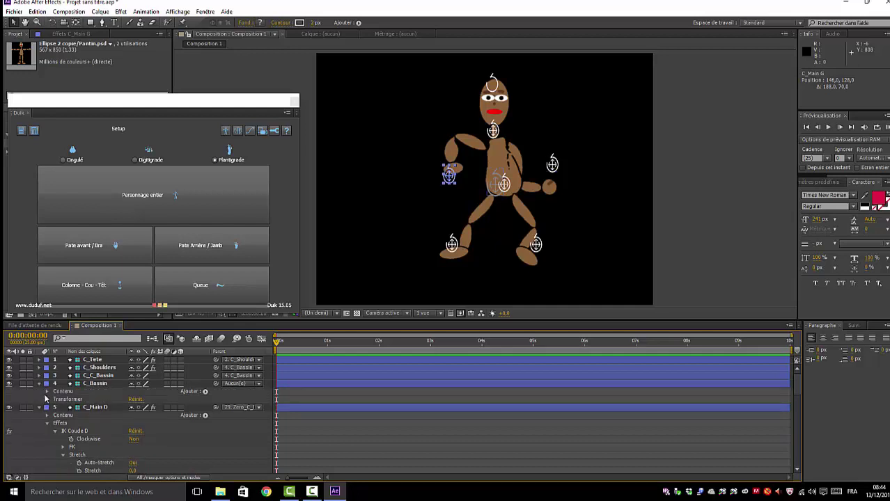
key("ctrl+shift+a")
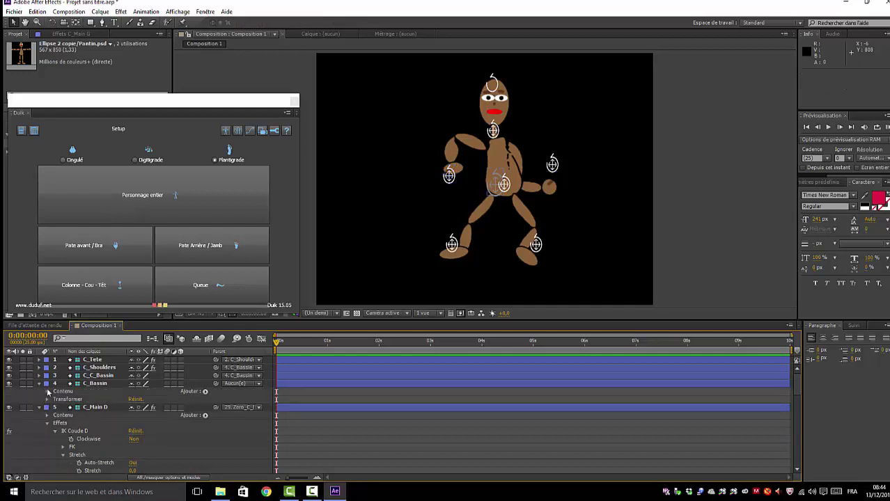
left_click(47, 392)
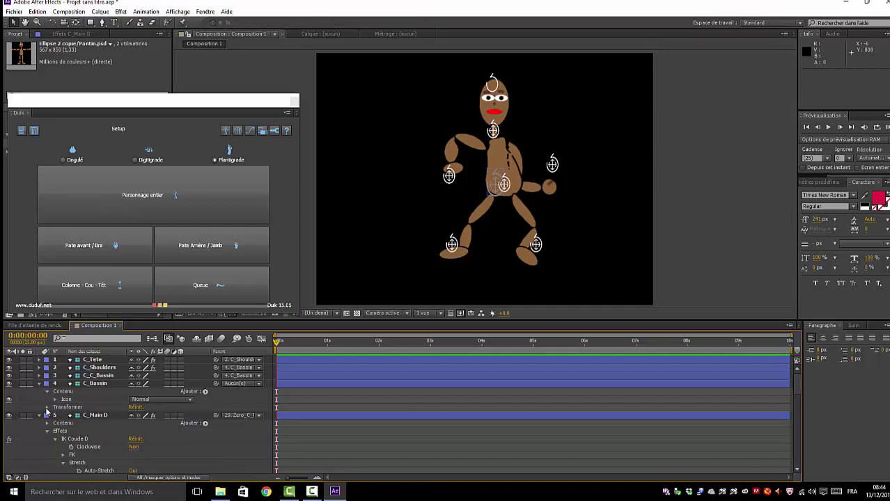
left_click(47, 408)
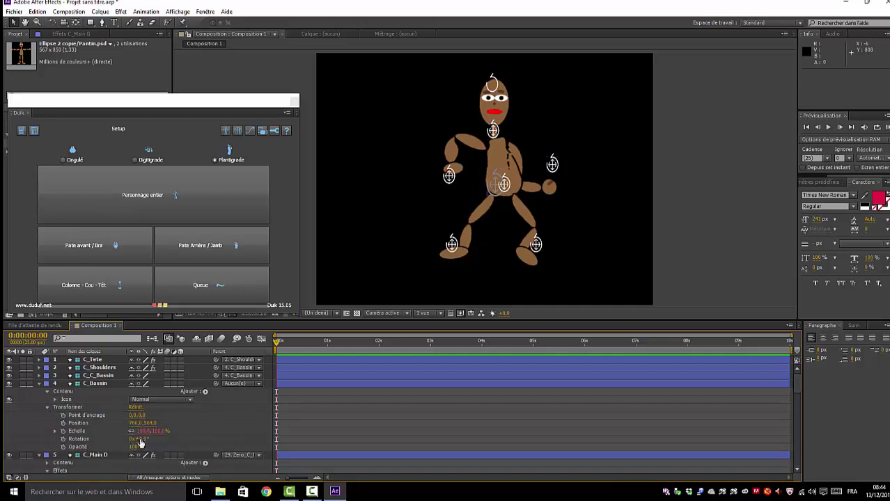
mouse_move(141, 443)
left_mouse_down()
mouse_move(129, 443)
mouse_move(137, 443)
left_mouse_up()
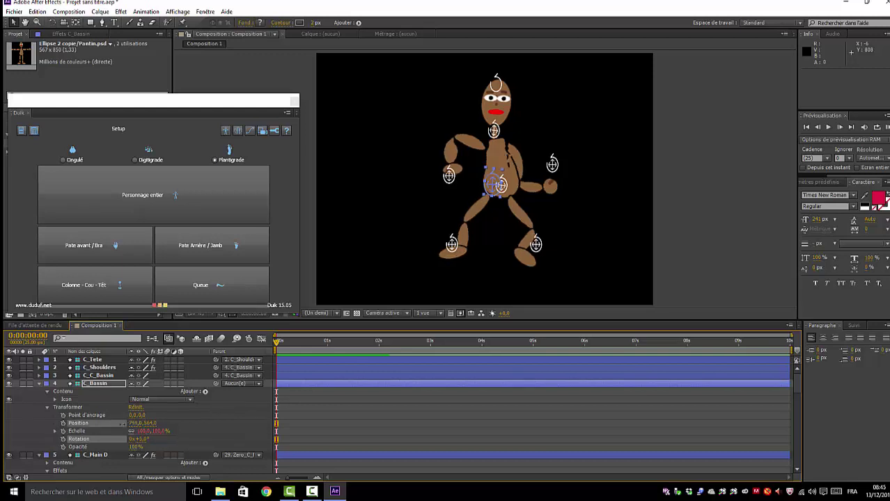
mouse_move(134, 423)
left_mouse_down()
mouse_move(104, 428)
mouse_move(174, 423)
mouse_move(160, 423)
left_mouse_up()
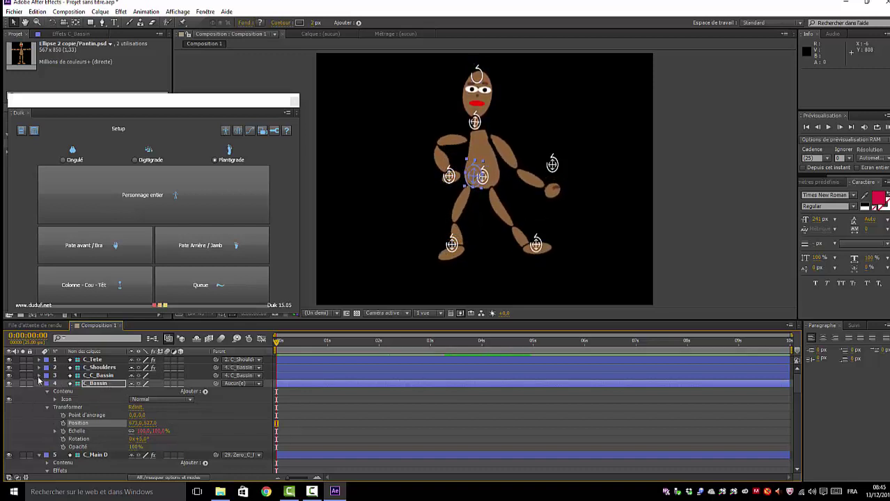
- Scrub C_C_Bassin's Rotation to -2° to tilt the upper body
left_click(39, 377)
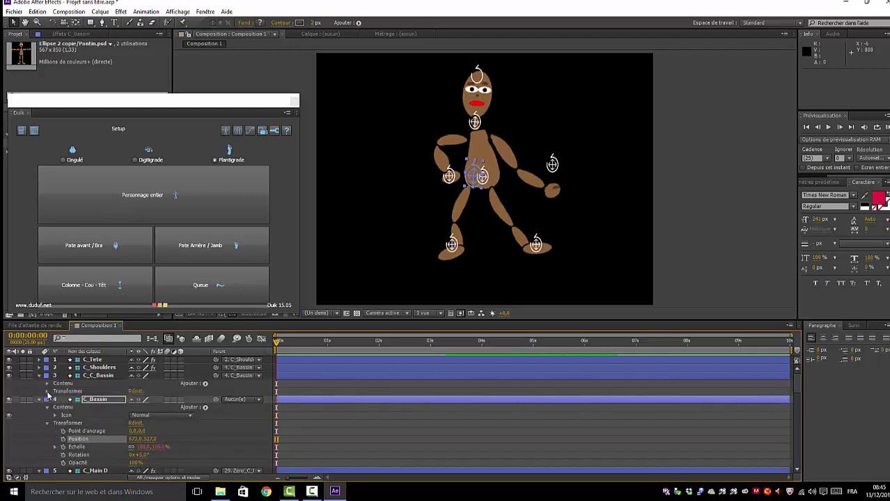
left_click(48, 391)
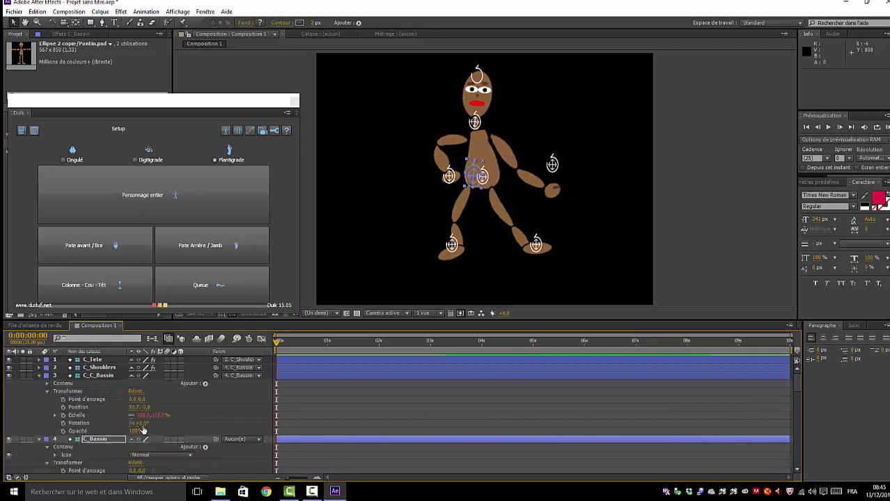
mouse_move(142, 424)
left_mouse_down()
mouse_move(115, 424)
mouse_move(193, 402)
left_mouse_up()
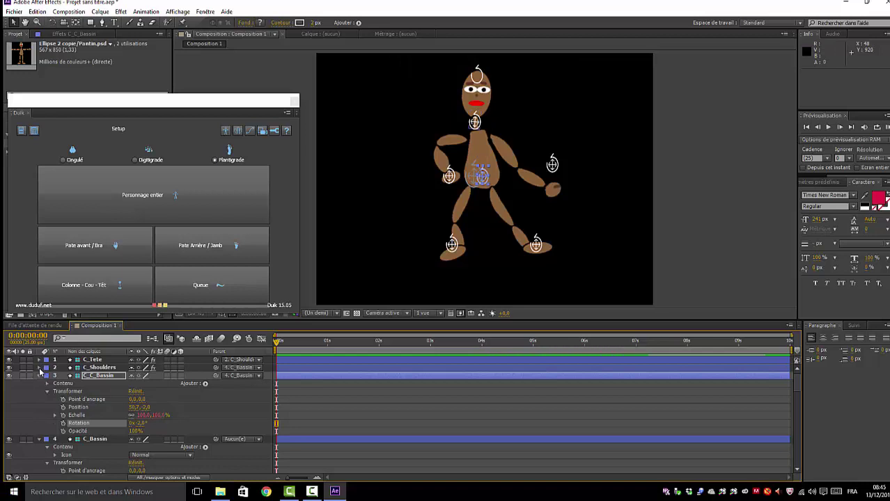
- List the IK Abdomen and Cou goal effects on the C_Shoulders layer
left_click(39, 369)
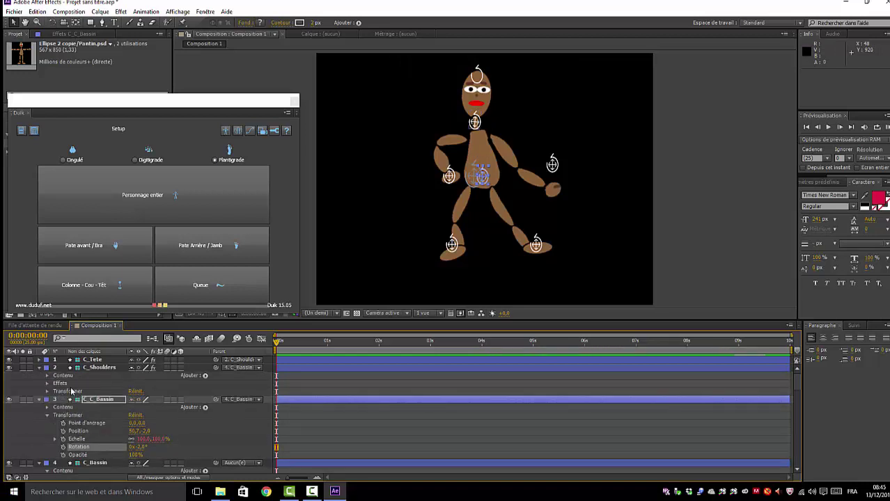
left_click(48, 391)
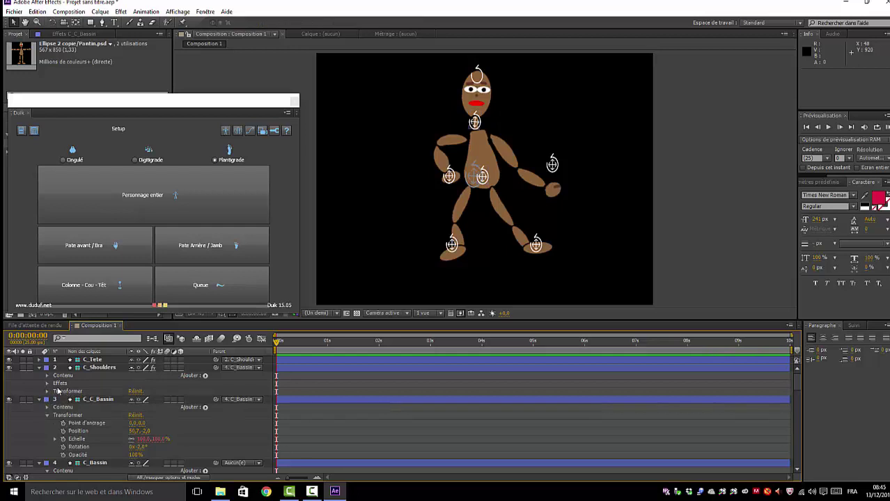
left_click(48, 384)
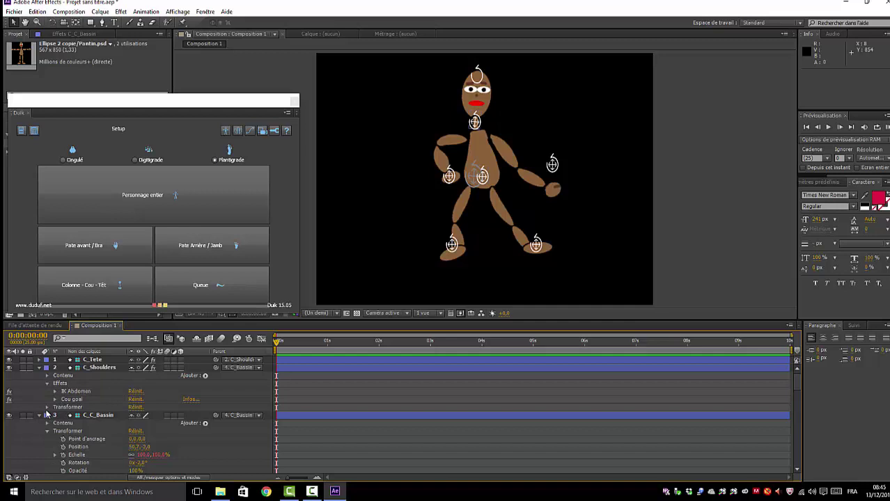
- Reveal C_Shoulders' Transformer and IK Abdomen settings, then scroll through the layer list
left_click(47, 408)
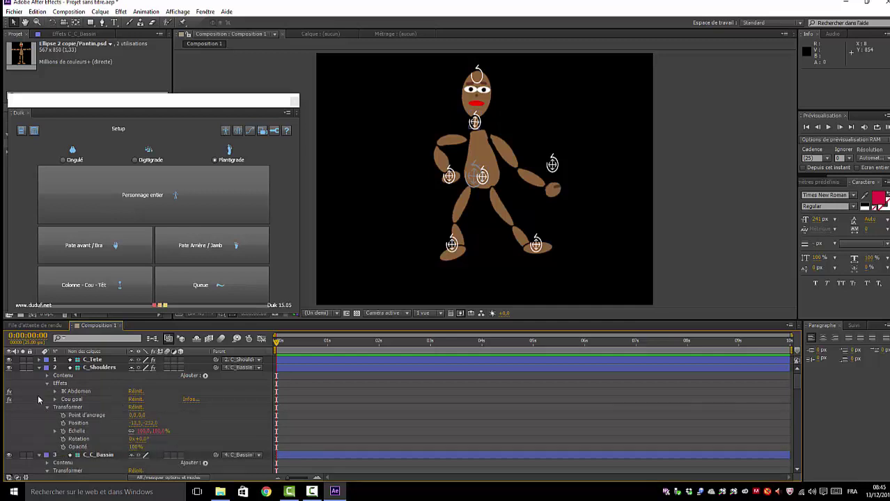
left_click(55, 392)
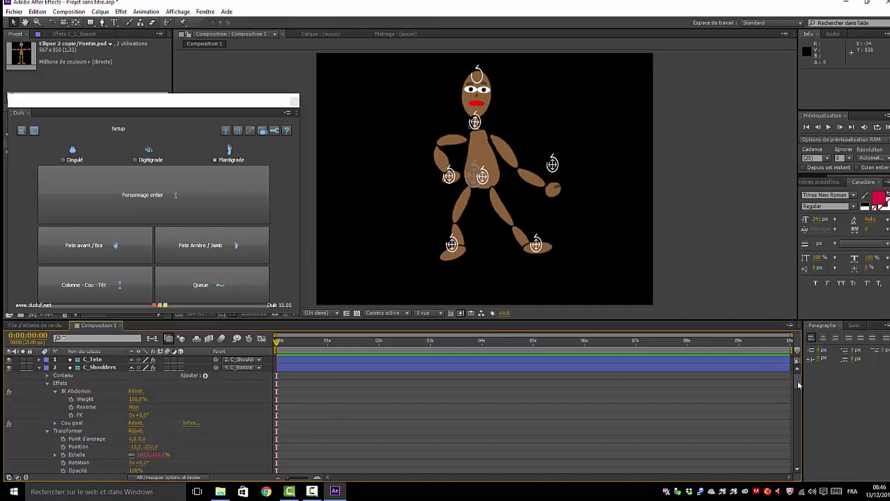
scroll(794, 390, "down", 5)
scroll(790, 417, "down", 5)
scroll(787, 435, "down", 5)
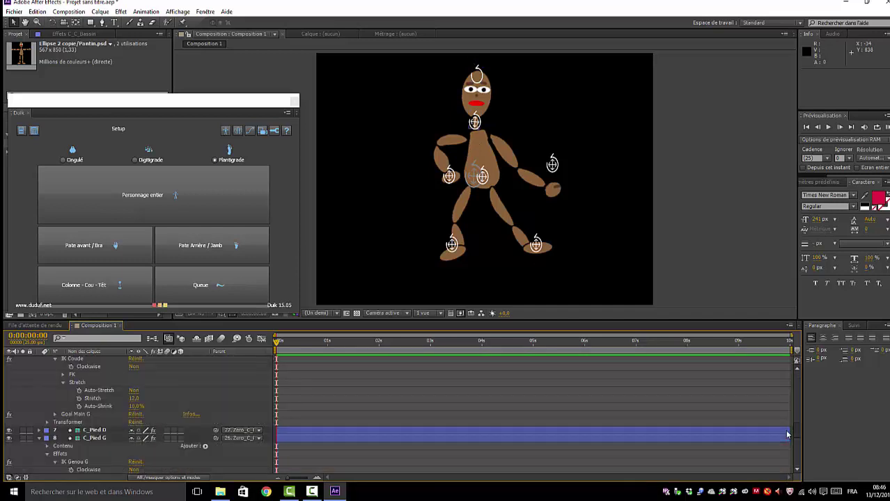
scroll(788, 434, "down", 5)
scroll(787, 460, "up", 5)
scroll(801, 383, "up", 5)
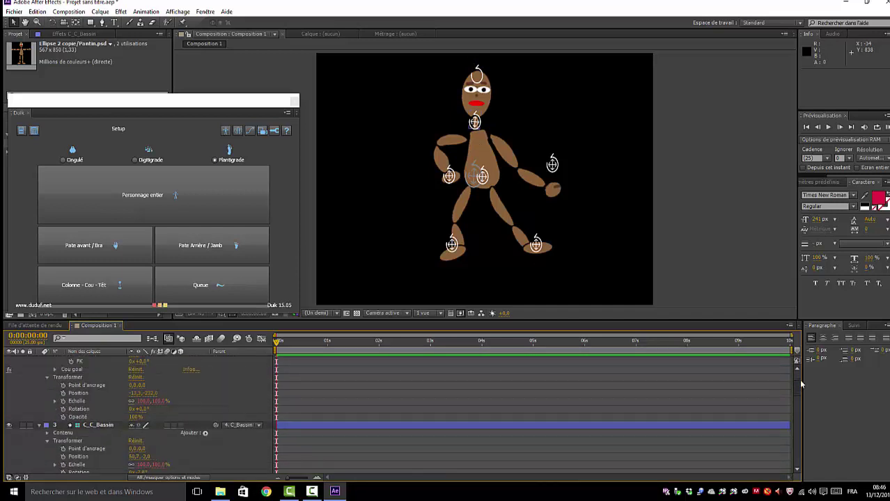
scroll(801, 382, "up", 5)
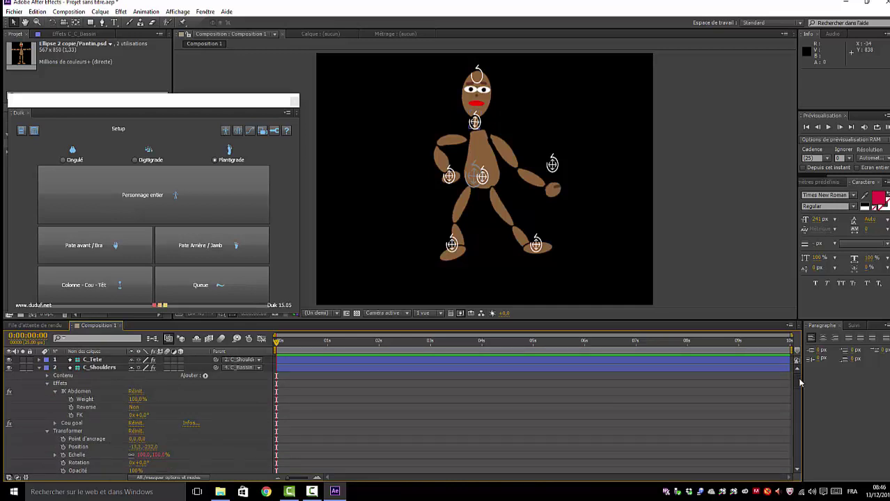
scroll(799, 379, "down", 3)
scroll(800, 380, "down", 5)
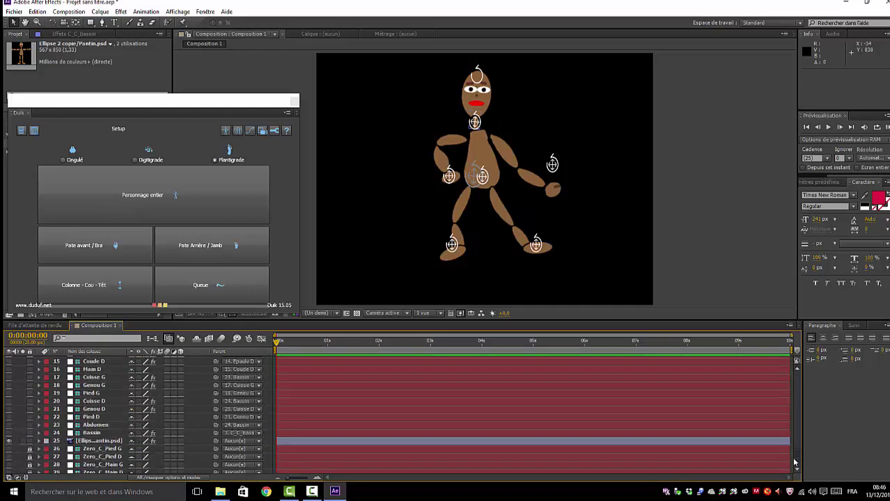
scroll(800, 376, "up", 5)
scroll(799, 373, "up", 3)
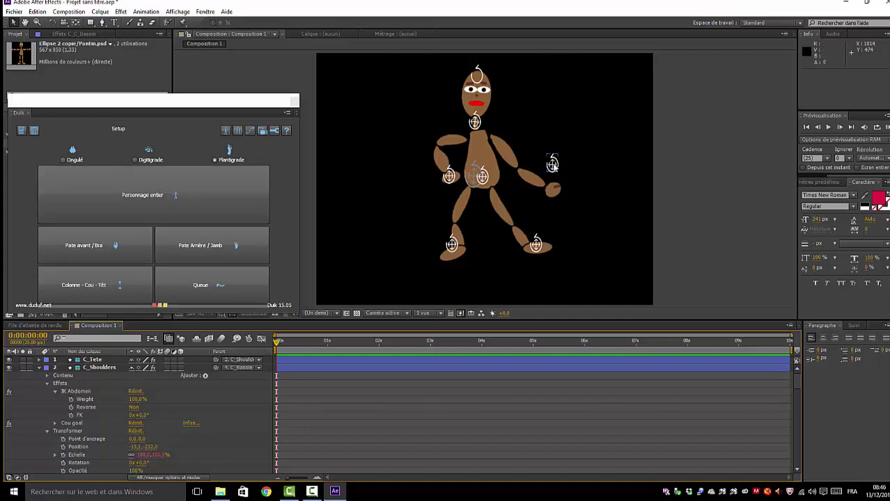
- Drag the C_Main D and C_Main G hand controllers outward and raise both foot controllers to bend the knees
mouse_move(552, 155)
left_mouse_down()
mouse_move(568, 152)
mouse_move(534, 130)
mouse_move(545, 137)
left_mouse_up()
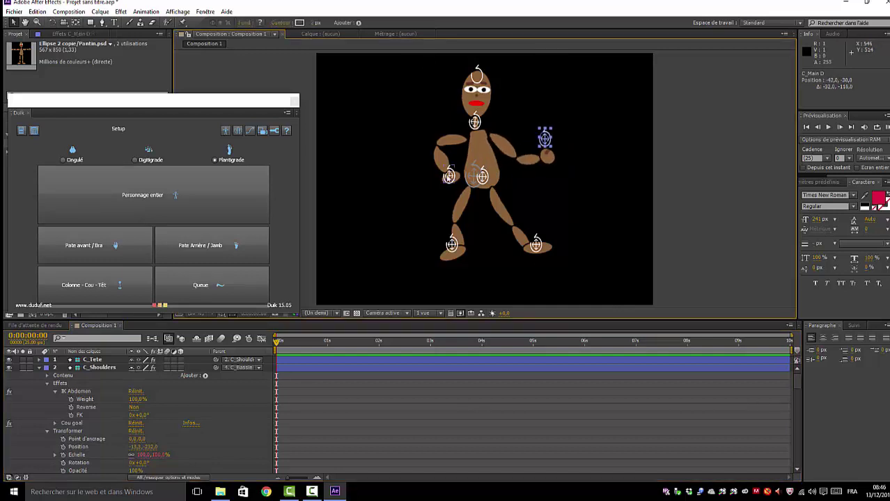
left_click_drag(430, 185, 411, 176)
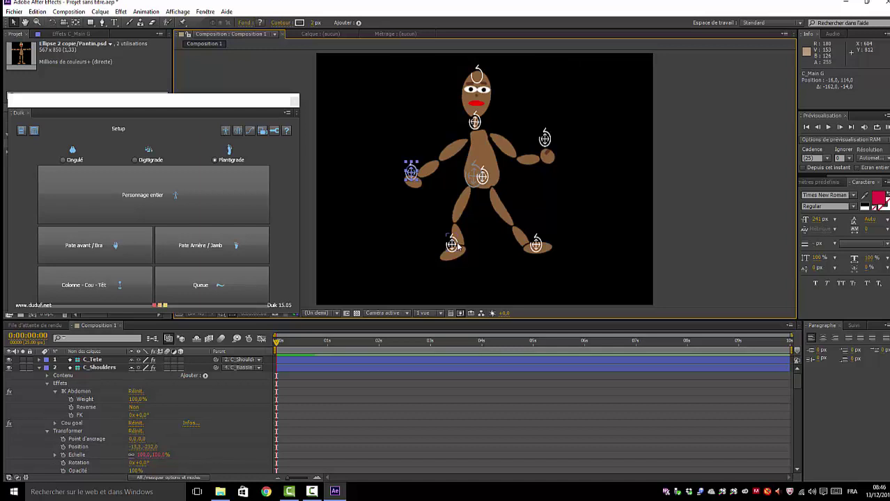
left_click_drag(453, 246, 431, 219)
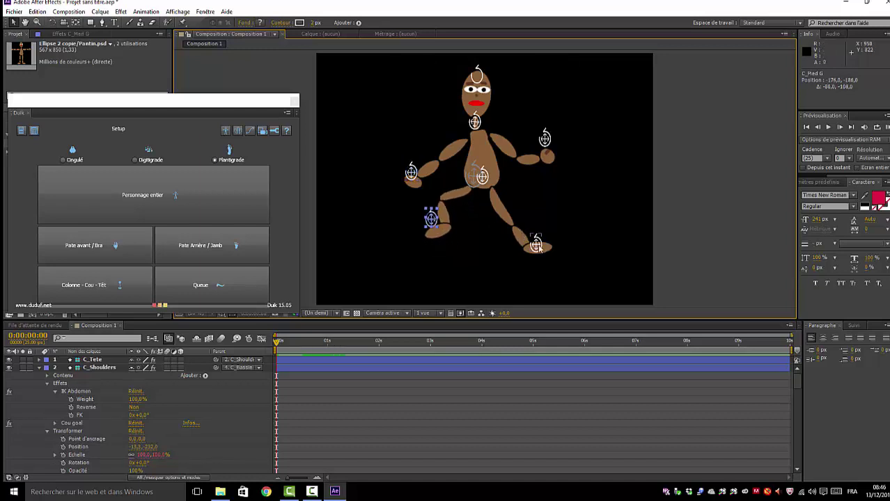
mouse_move(536, 244)
left_mouse_down()
mouse_move(519, 224)
mouse_move(531, 217)
left_mouse_up()
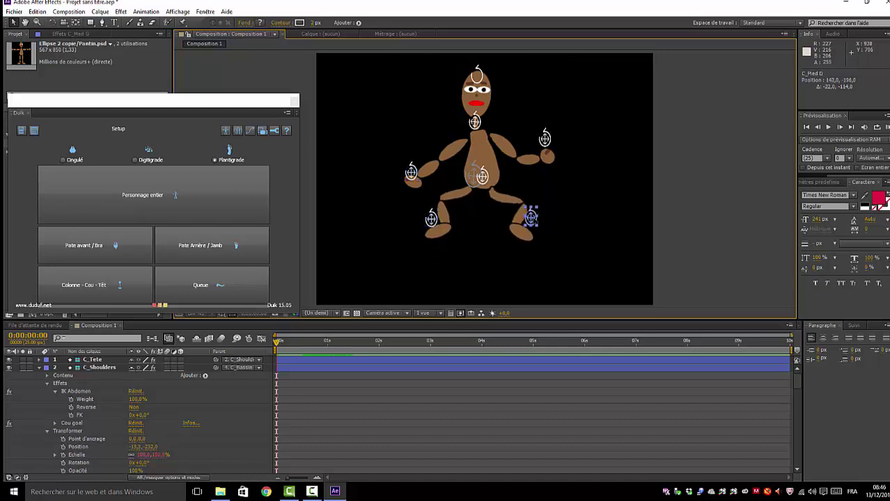